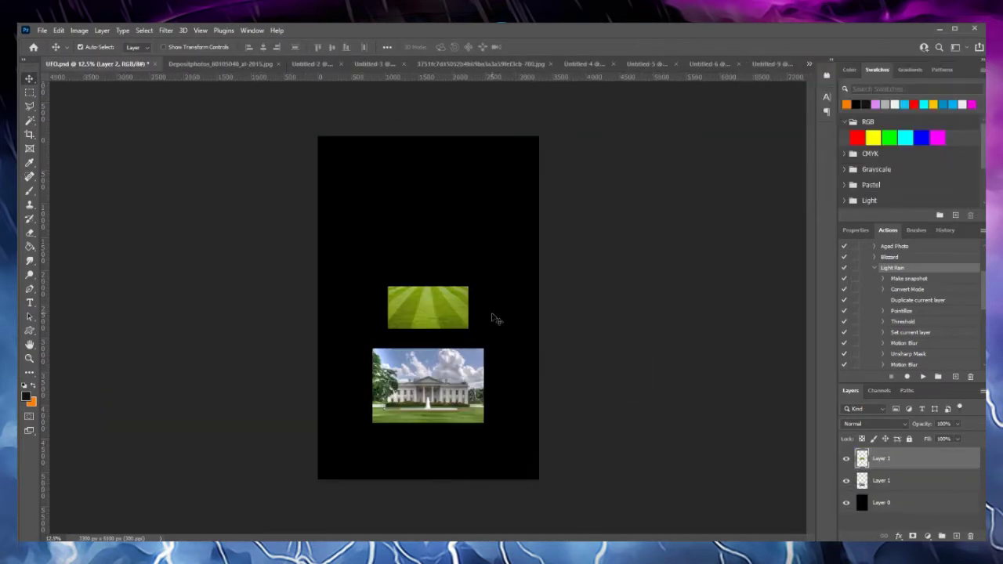
Stretch the grass layer to canvas width with a perspective distortion and move it to the bottom
{"action": "key", "text": "ctrl+t"}
{"action": "mouse_move", "coordinate": [468, 307]}
{"action": "left_mouse_down"}
{"action": "mouse_move", "coordinate": [577, 307]}
{"action": "mouse_move", "coordinate": [532, 292]}
{"action": "left_mouse_up"}
{"action": "key", "text": "Return"}
{"action": "left_click", "coordinate": [59, 29]}
{"action": "left_click_drag", "start_coordinate": [447, 341], "coordinate": [413, 459]}
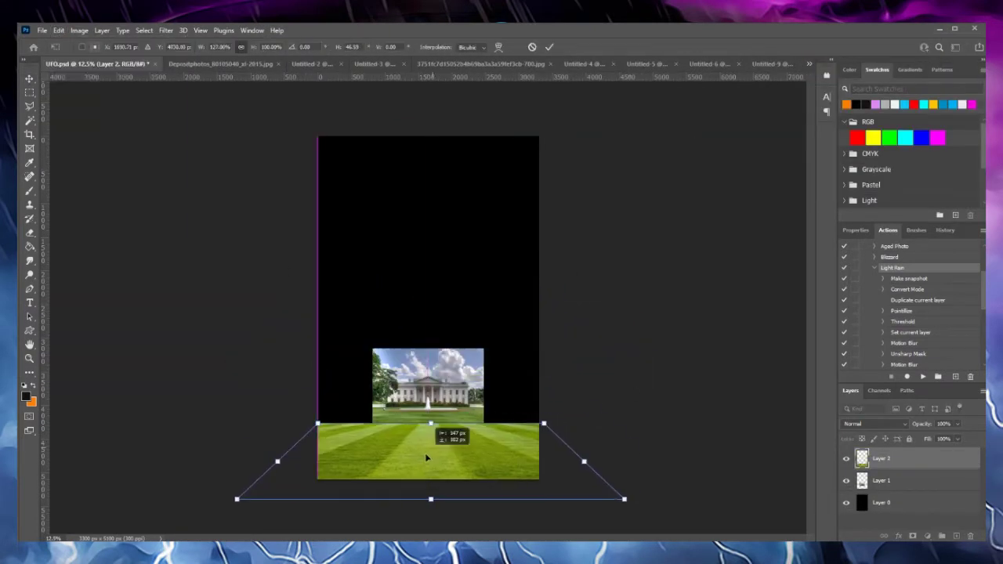
{"action": "key", "text": "Return"}
{"action": "key", "text": "z"}
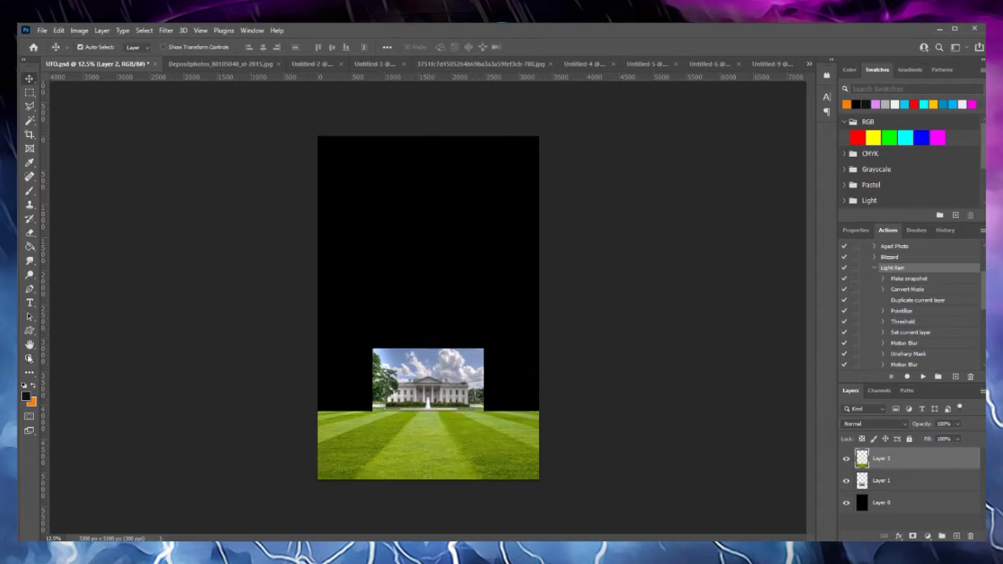
{"action": "key", "text": "v"}
{"action": "scroll", "coordinate": [425, 430], "scroll_direction": "up", "scroll_amount": 5}
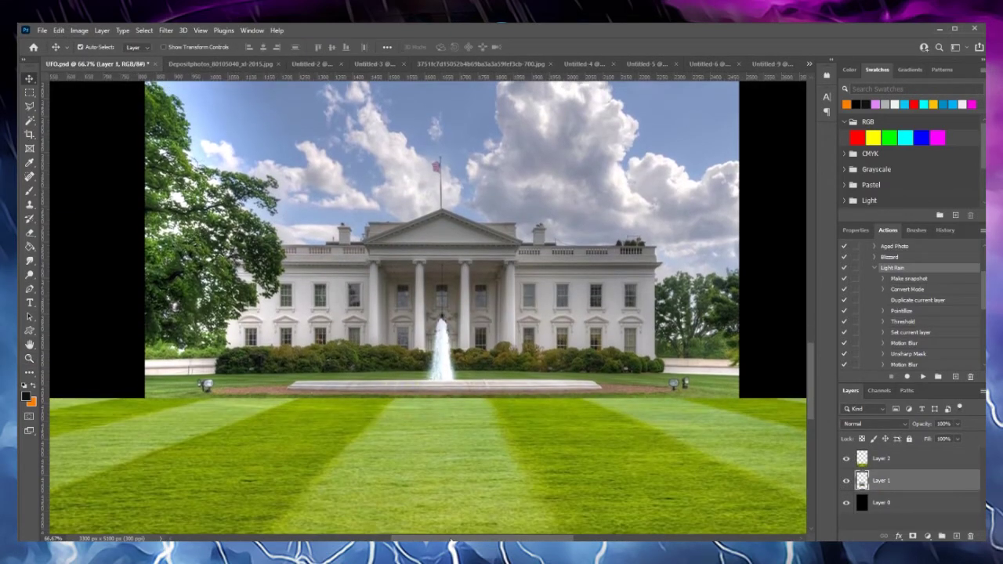
Move the White House layer above the grass layer and ready the Eraser
{"action": "left_click", "coordinate": [882, 459]}
{"action": "key", "text": "e"}
{"action": "left_click", "coordinate": [88, 48]}
{"action": "left_click", "coordinate": [223, 392]}
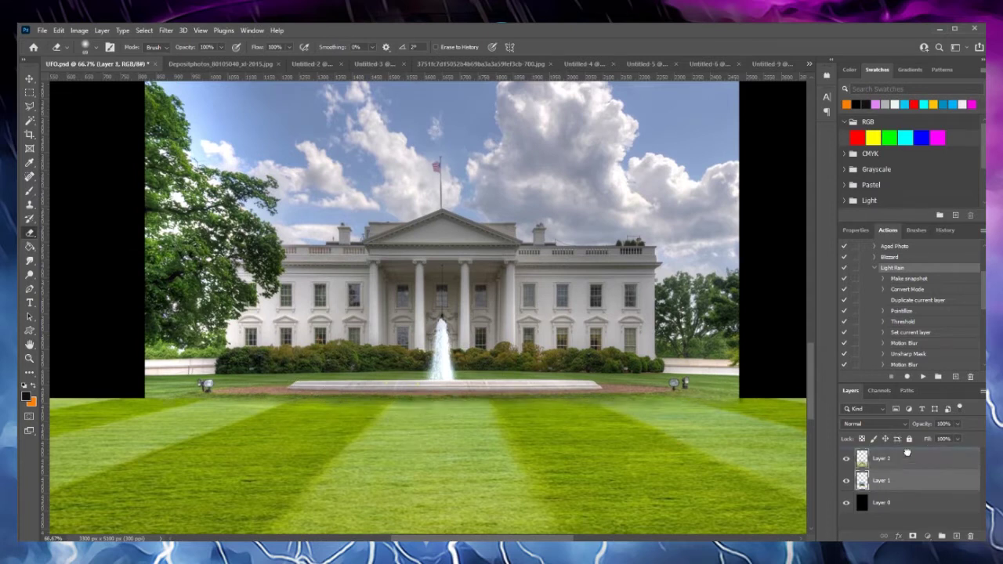
{"action": "left_click_drag", "start_coordinate": [907, 484], "coordinate": [906, 458]}
{"action": "left_click", "coordinate": [29, 79]}
{"action": "key", "text": "shift+Down"}
{"action": "key", "text": "shift+Down"}
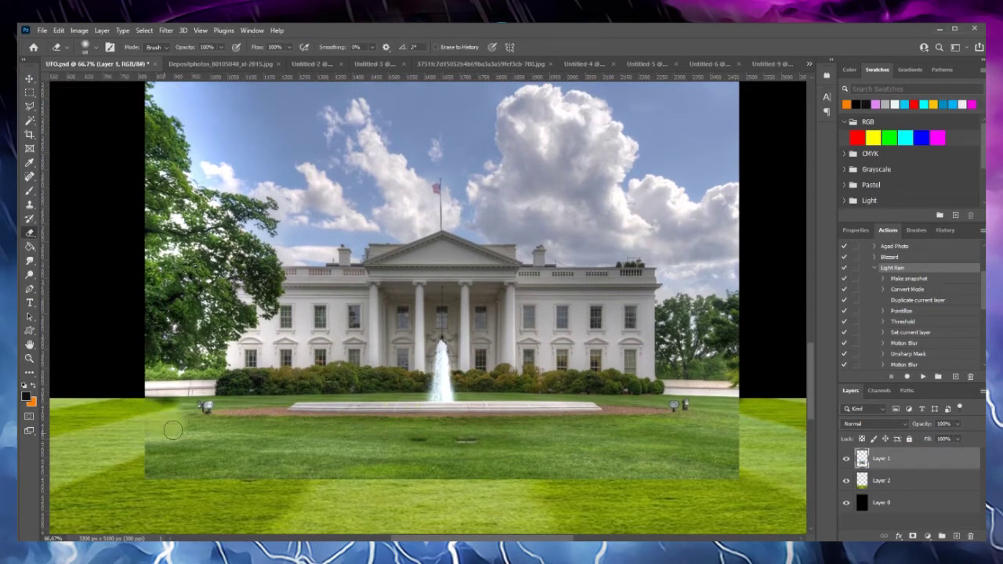
Try erasing the photo's lower lawn edge, undo those strokes, and nudge the photo down
{"action": "left_click_drag", "start_coordinate": [196, 427], "coordinate": [474, 467]}
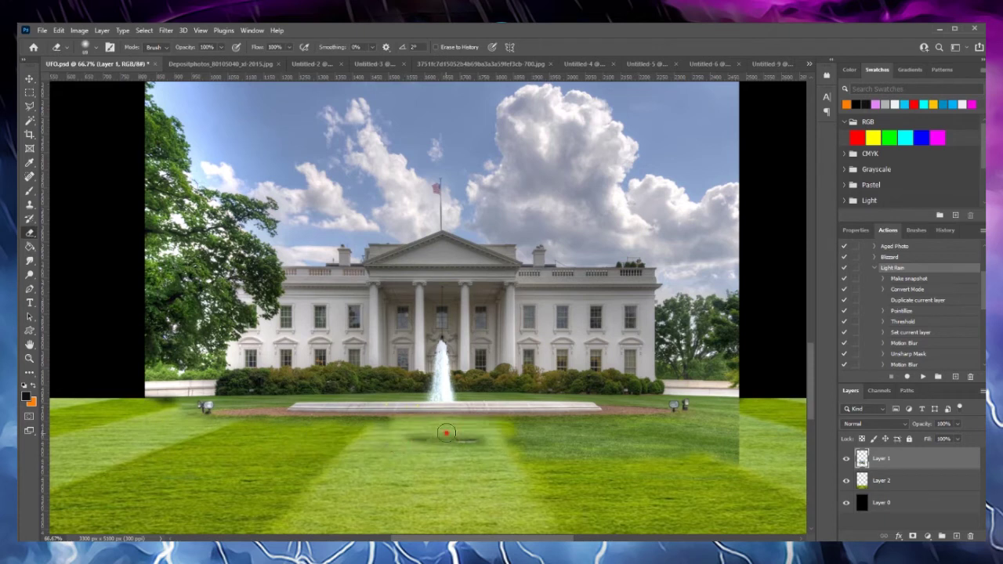
{"action": "key", "text": "ctrl+z"}
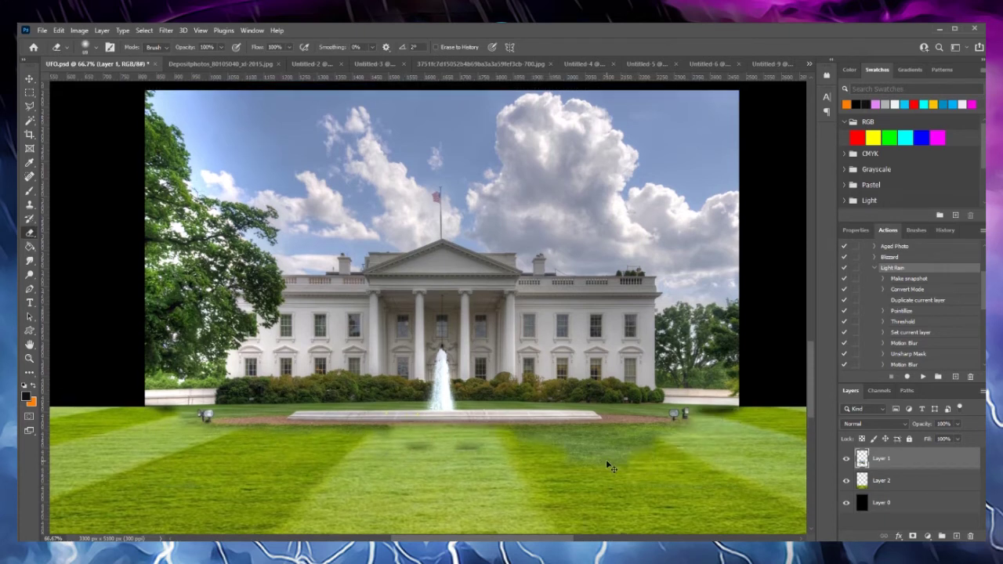
{"action": "key", "text": "ctrl+z"}
{"action": "key", "text": "ctrl+z"}
{"action": "key", "text": "v"}
{"action": "key", "text": "ctrl+z"}
{"action": "key", "text": "shift+Down"}
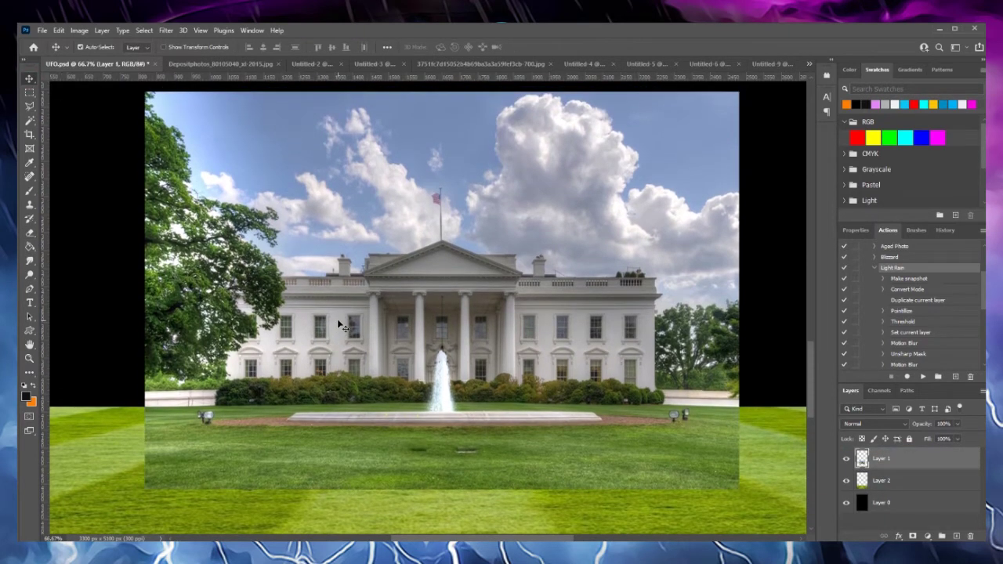
Erase the White House photo's lawn edge along the seam below the bushes with a size-47 eraser
{"action": "mouse_move", "coordinate": [187, 484]}
{"action": "left_mouse_down"}
{"action": "mouse_move", "coordinate": [517, 471]}
{"action": "mouse_move", "coordinate": [254, 429]}
{"action": "left_mouse_up"}
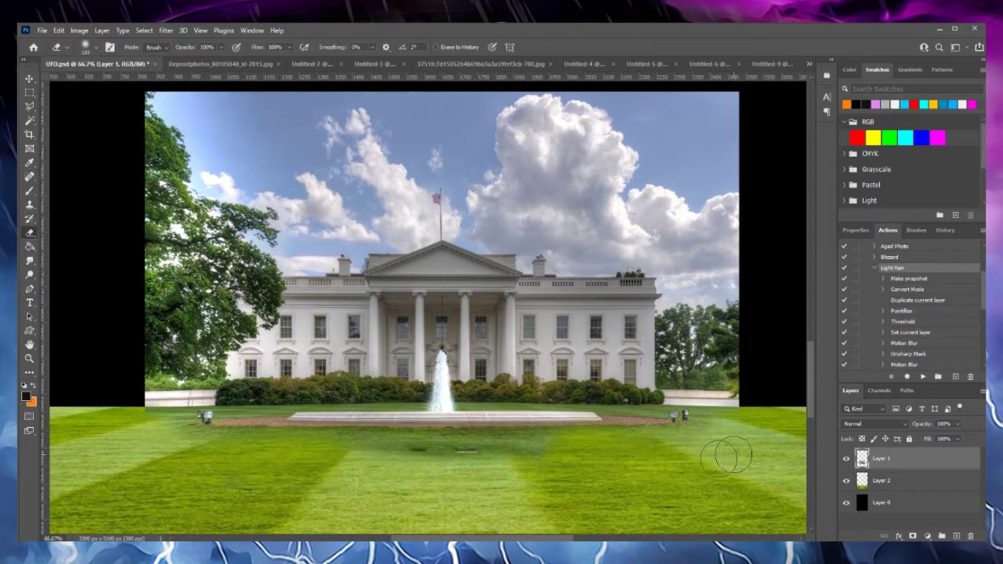
{"action": "left_click", "coordinate": [91, 47]}
{"action": "left_click_drag", "start_coordinate": [118, 75], "coordinate": [71, 75]}
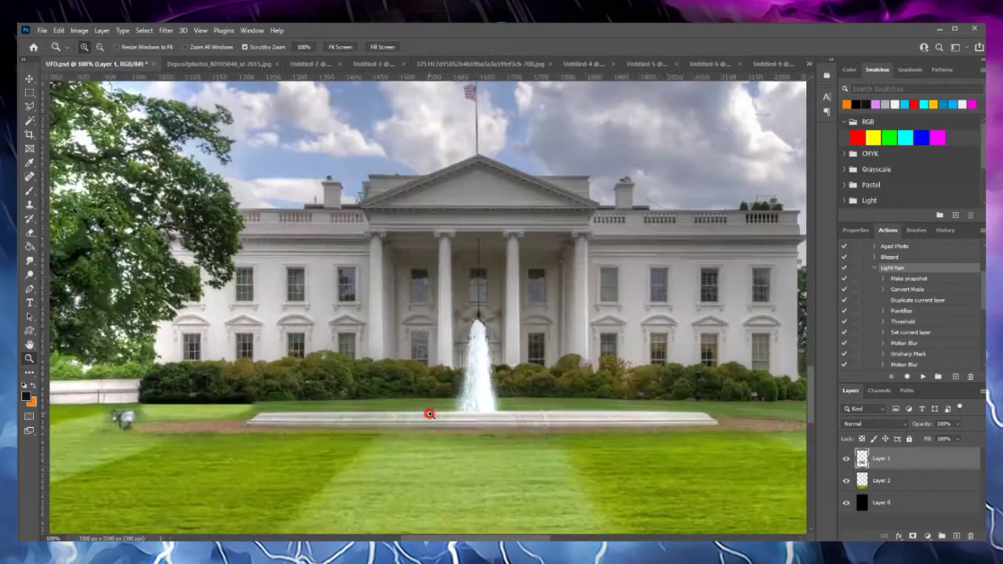
{"action": "scroll", "coordinate": [425, 413], "scroll_direction": "up", "scroll_amount": 2}
{"action": "left_click_drag", "start_coordinate": [70, 392], "coordinate": [772, 392]}
{"action": "scroll", "coordinate": [583, 420], "scroll_direction": "right", "scroll_amount": 5}
{"action": "scroll", "coordinate": [582, 420], "scroll_direction": "right", "scroll_amount": 3}
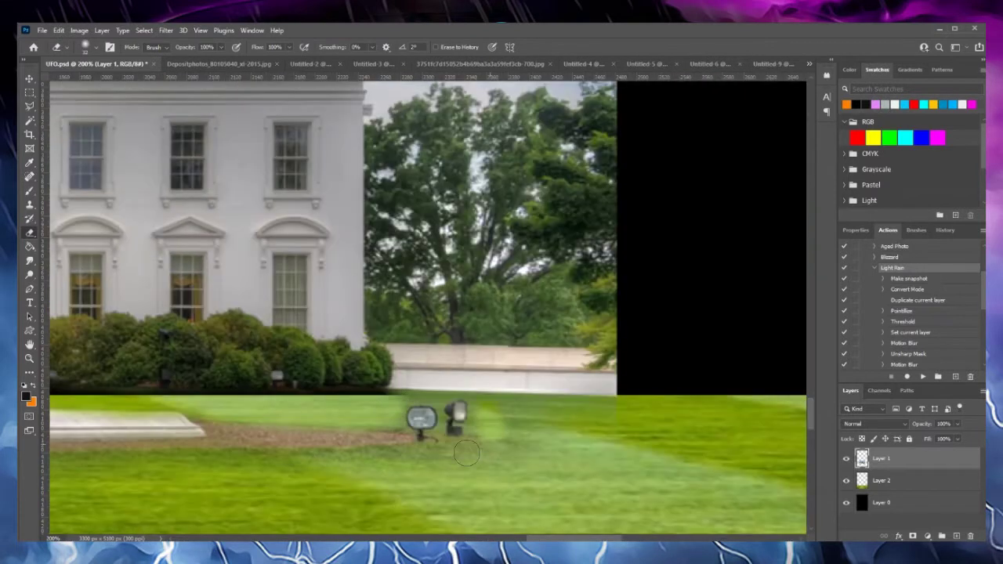
Fit the canvas in view, zoom in on the trees and black area, then back to 100%
{"action": "key", "text": "ctrl+0"}
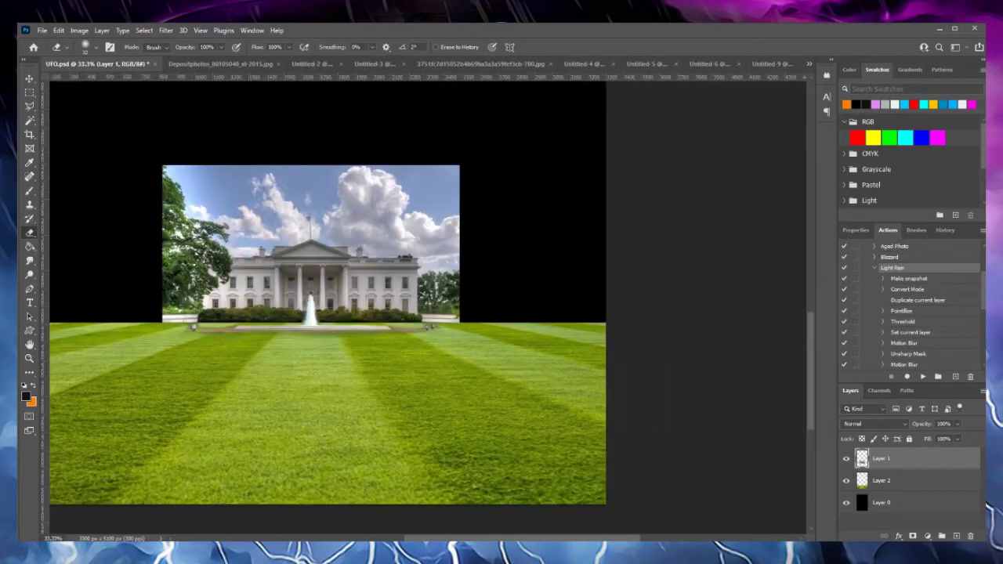
{"action": "key", "text": "z"}
{"action": "left_click_drag", "start_coordinate": [471, 301], "coordinate": [695, 418]}
{"action": "key", "text": "ctrl+minus"}
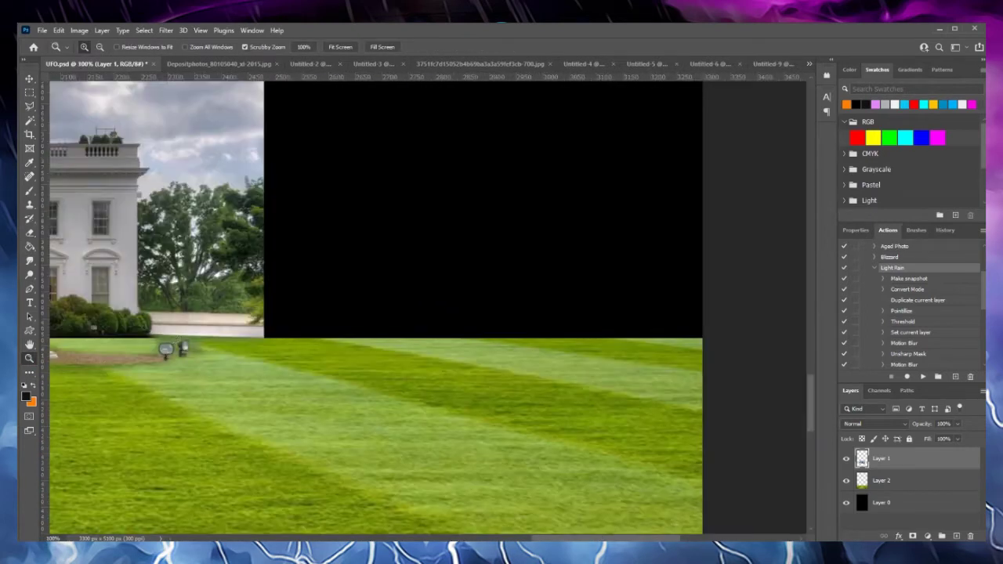
Move the selected white wall piece right into the black area and add copies toward the edge
{"action": "left_click", "coordinate": [29, 79]}
{"action": "mouse_move", "coordinate": [254, 345]}
{"action": "left_mouse_down"}
{"action": "mouse_move", "coordinate": [533, 322]}
{"action": "mouse_move", "coordinate": [690, 335]}
{"action": "left_mouse_up"}
{"action": "key", "text": "Return"}
{"action": "key", "text": "Return"}
{"action": "key", "text": "Return"}
{"action": "left_click", "coordinate": [982, 390]}
{"action": "left_click", "coordinate": [894, 58]}
{"action": "key", "text": "Return"}
{"action": "key", "text": "Return"}
Reorder the wall layers so Layer 3 copy 2 sits above Layer 3 copy, and duplicate again
{"action": "left_click", "coordinate": [940, 503]}
{"action": "key", "text": "e"}
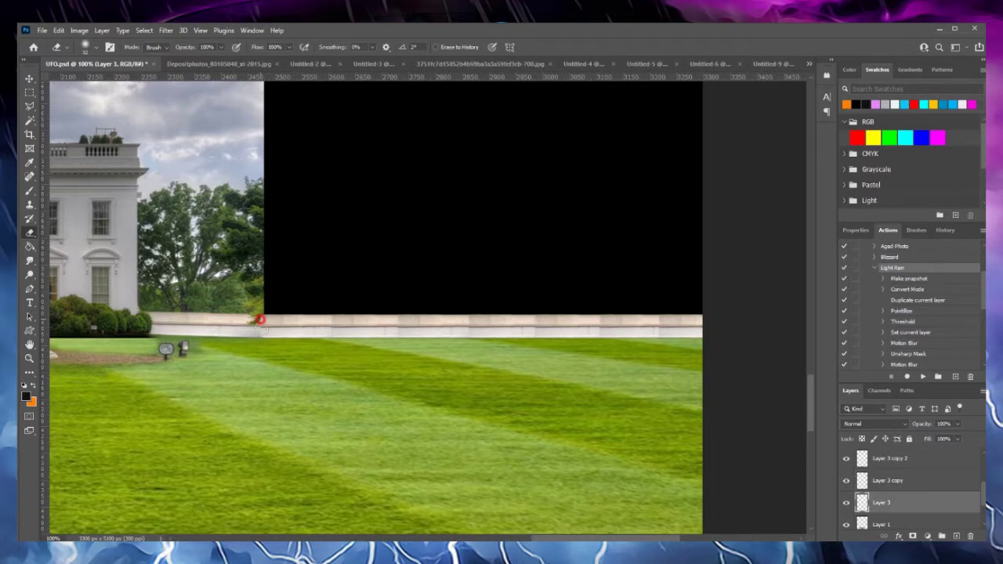
{"action": "left_click", "coordinate": [899, 484]}
{"action": "key", "text": "ctrl+j"}
{"action": "key", "text": "ctrl+j"}
{"action": "key", "text": "ctrl+j"}
{"action": "key", "text": "ctrl+j"}
{"action": "key", "text": "ctrl+j"}
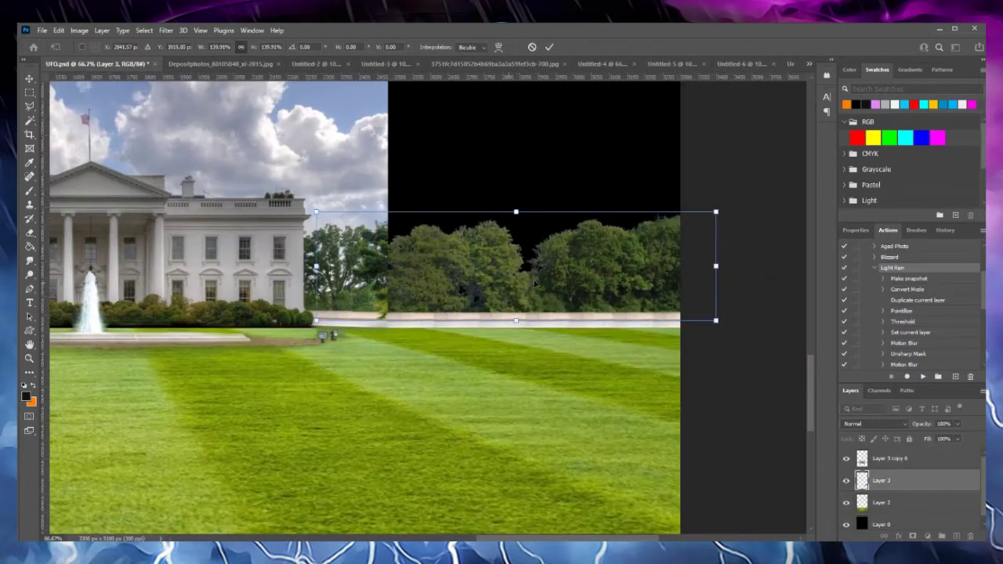
Place the large tree on the left, apply Brightness/Contrast, and commit the left treeline
{"action": "left_click", "coordinate": [80, 31]}
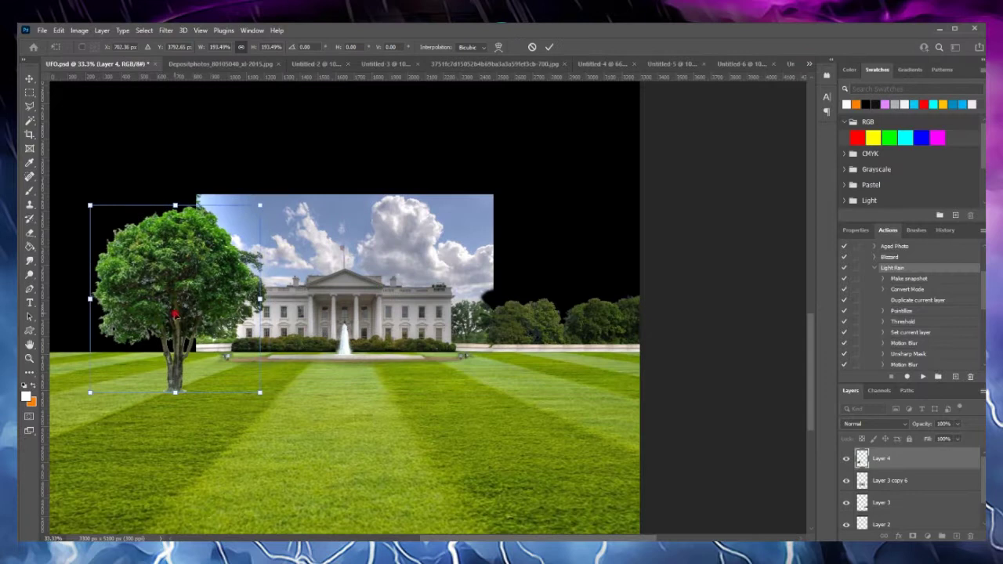
{"action": "left_click_drag", "start_coordinate": [179, 320], "coordinate": [173, 309]}
{"action": "left_click", "coordinate": [79, 30]}
{"action": "left_click", "coordinate": [228, 63]}
{"action": "left_click", "coordinate": [734, 141]}
{"action": "left_click", "coordinate": [30, 246]}
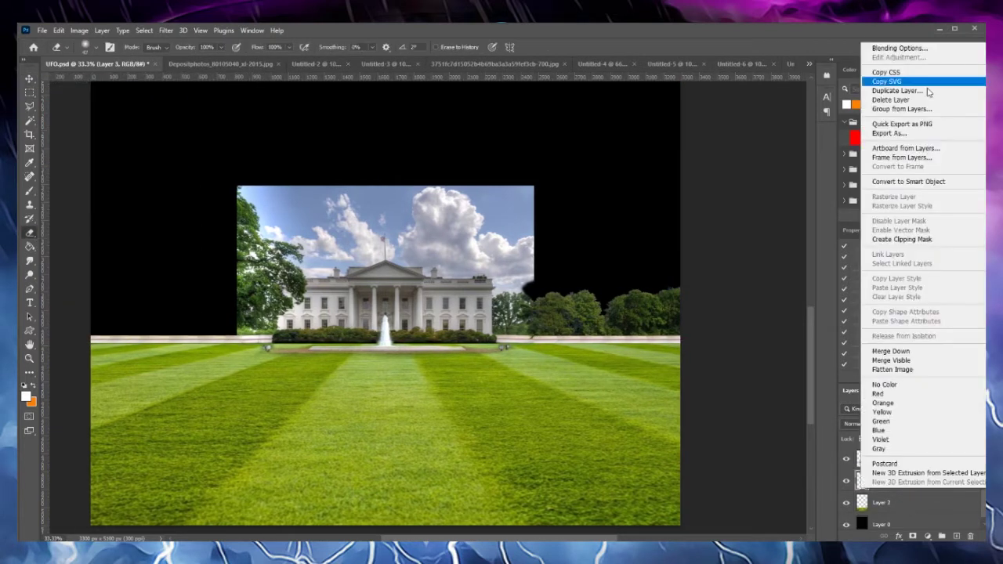
{"action": "key", "text": "Return"}
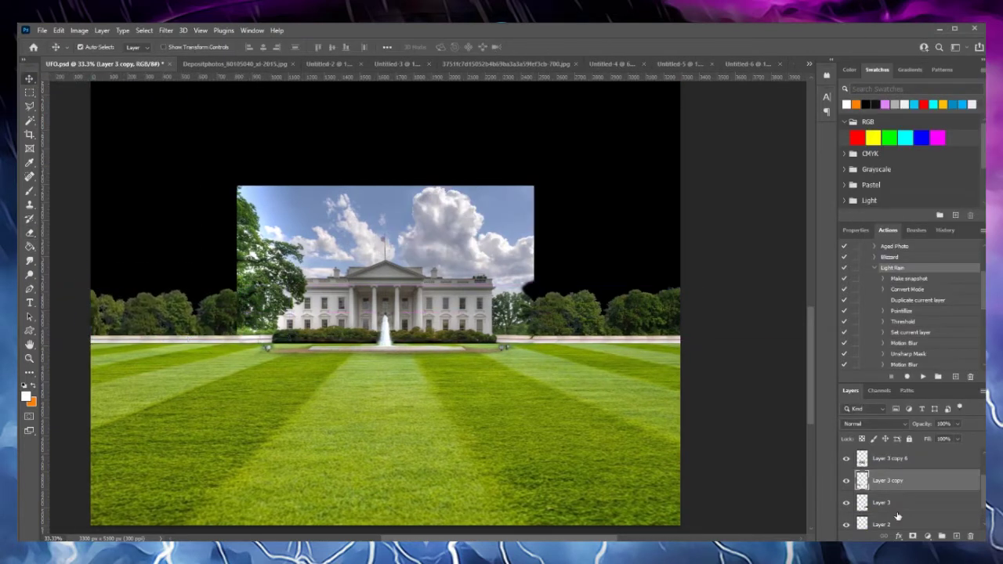
Select the large tree layer and use the Polygonal Lasso on the sky above the White House
{"action": "left_click", "coordinate": [847, 459]}
{"action": "left_click", "coordinate": [925, 458]}
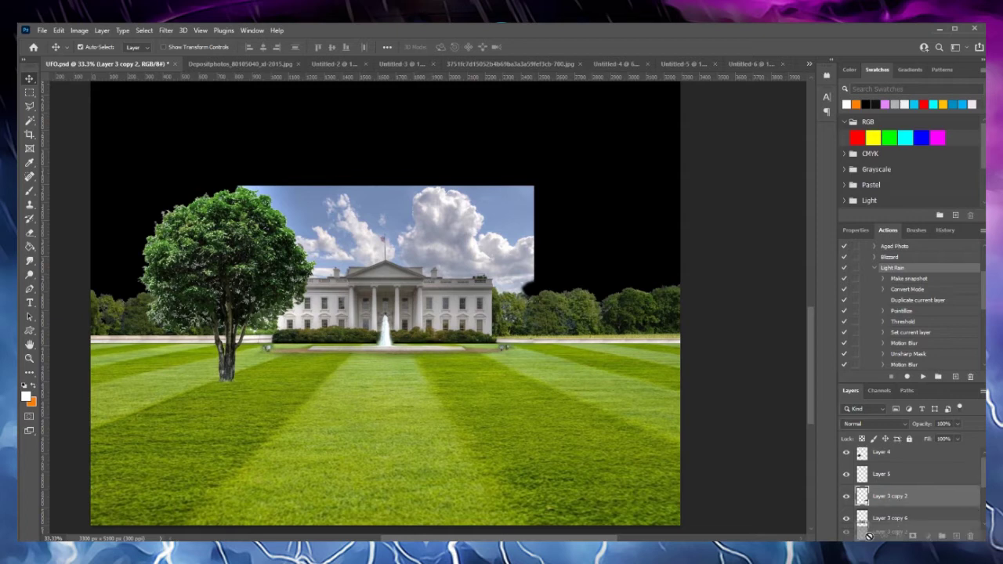
{"action": "scroll", "coordinate": [486, 330], "scroll_direction": "up", "scroll_amount": 3, "text": "alt"}
{"action": "key", "text": "l"}
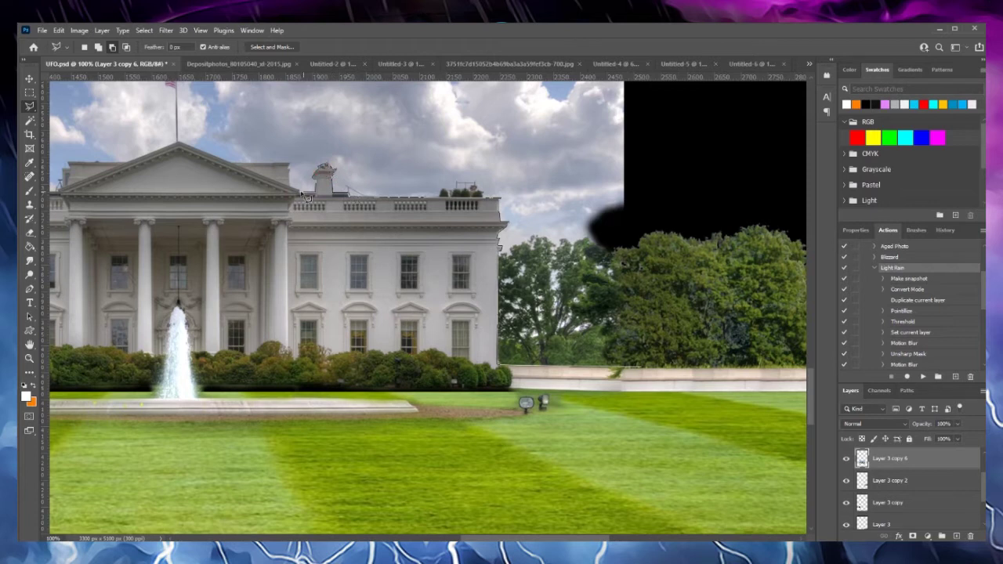
{"action": "scroll", "coordinate": [186, 159], "scroll_direction": "up", "scroll_amount": 3}
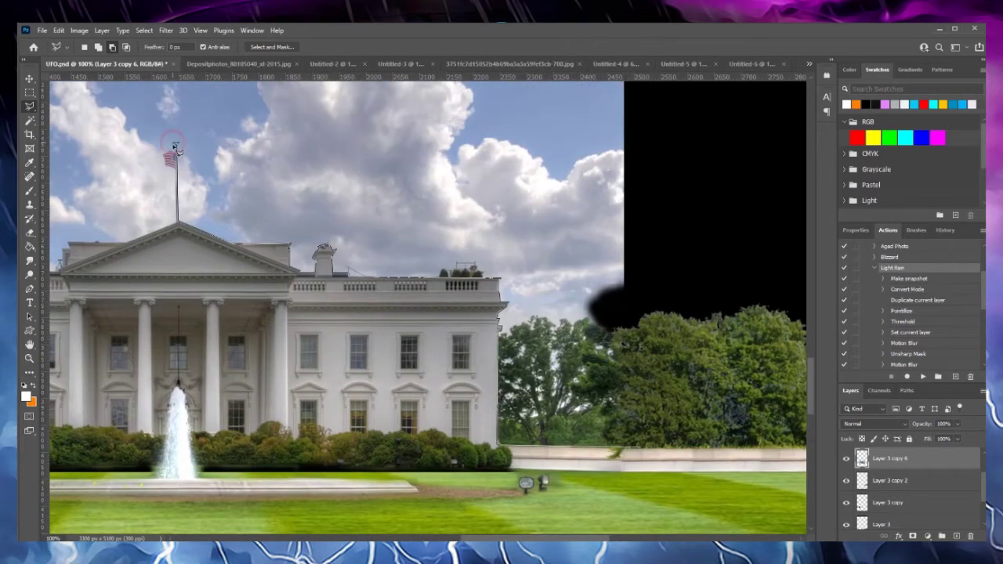
{"action": "scroll", "coordinate": [405, 255], "scroll_direction": "left", "scroll_amount": 5}
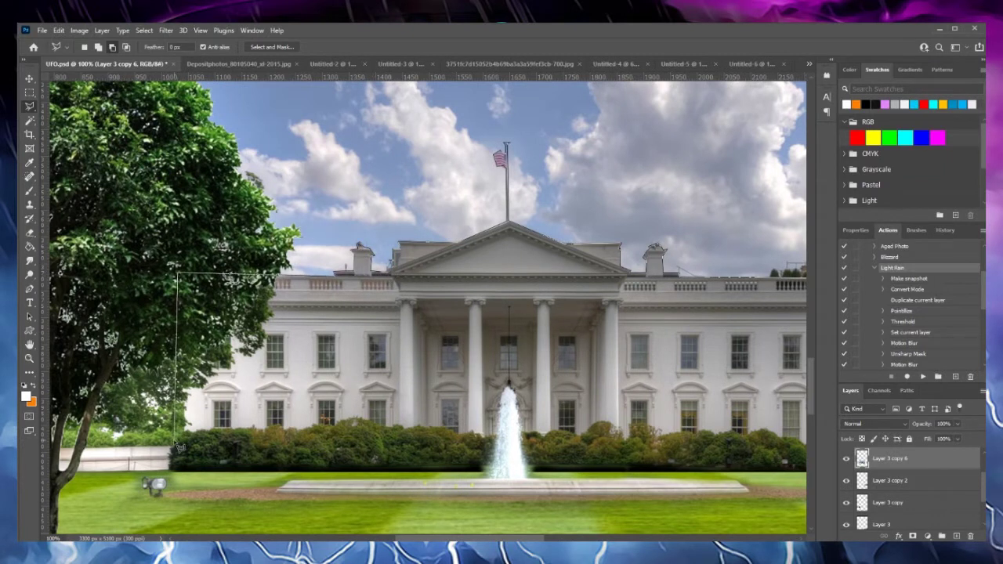
{"action": "scroll", "coordinate": [427, 306], "scroll_direction": "left", "scroll_amount": 3}
{"action": "scroll", "coordinate": [427, 306], "scroll_direction": "up", "scroll_amount": 3}
{"action": "scroll", "coordinate": [428, 306], "scroll_direction": "right", "scroll_amount": 6}
Scroll back down and make the large tree layer visible again
{"action": "scroll", "coordinate": [687, 493], "scroll_direction": "down", "scroll_amount": 5}
{"action": "scroll", "coordinate": [688, 493], "scroll_direction": "down", "scroll_amount": 2}
{"action": "scroll", "coordinate": [688, 493], "scroll_direction": "down", "scroll_amount": 2}
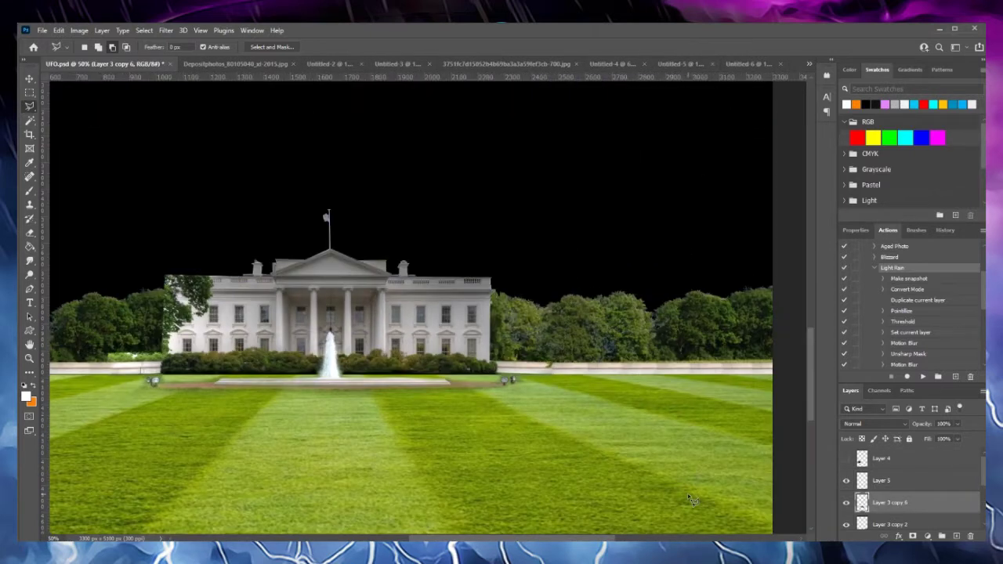
{"action": "scroll", "coordinate": [691, 499], "scroll_direction": "down", "scroll_amount": 2}
{"action": "left_click", "coordinate": [846, 459]}
{"action": "scroll", "coordinate": [353, 359], "scroll_direction": "down", "scroll_amount": 1}
{"action": "key", "text": "z"}
{"action": "scroll", "coordinate": [354, 359], "scroll_direction": "up", "scroll_amount": 1}
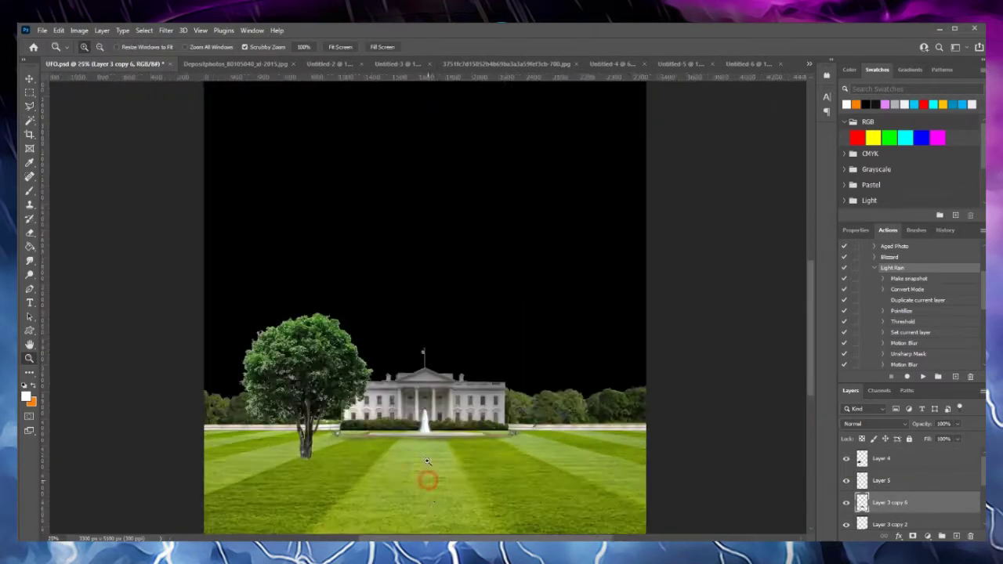
Switch to the Humvee photo and zoom in on its front
{"action": "scroll", "coordinate": [430, 498], "scroll_direction": "up", "scroll_amount": 3}
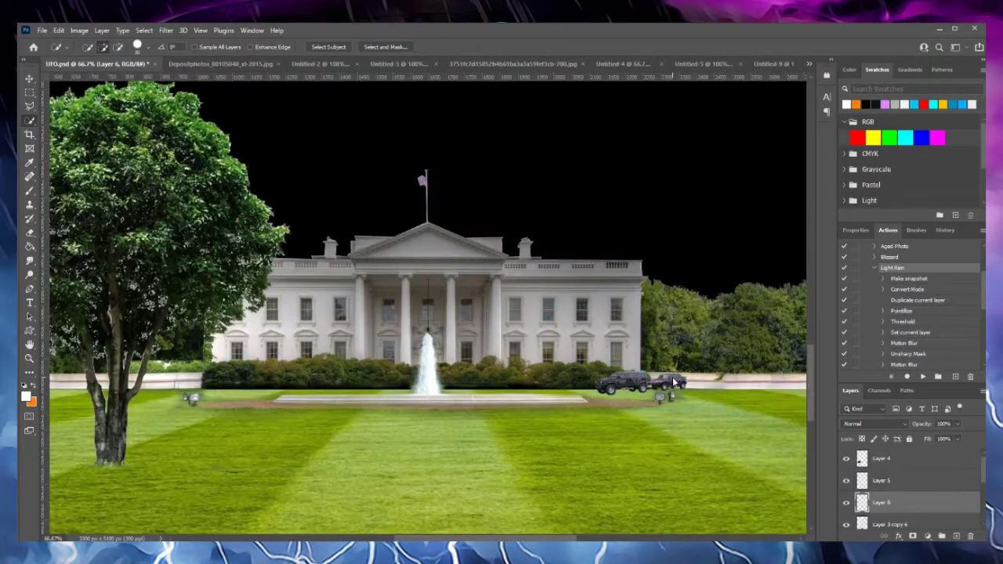
{"action": "left_click", "coordinate": [625, 64]}
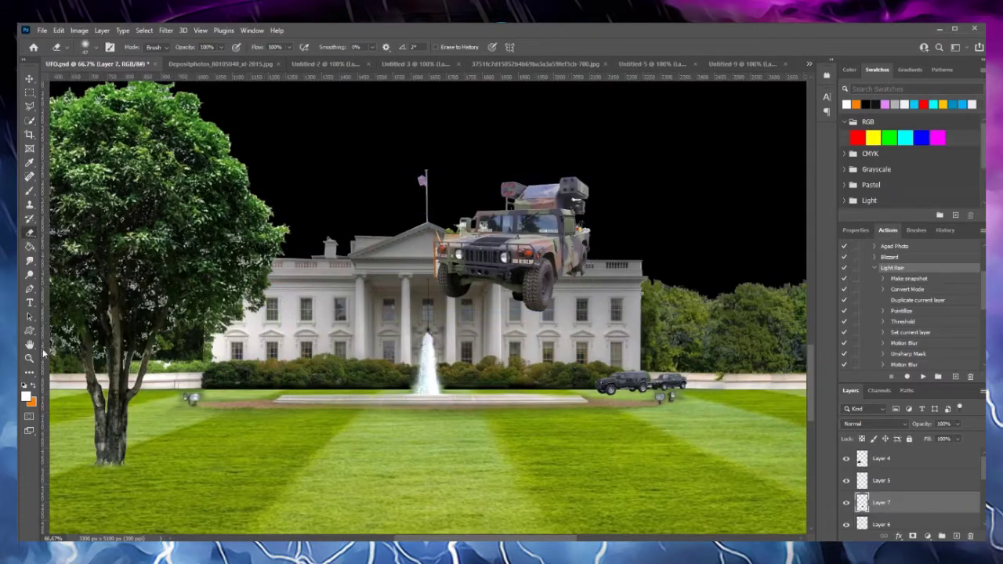
{"action": "key", "text": "z"}
{"action": "left_click", "coordinate": [435, 236]}
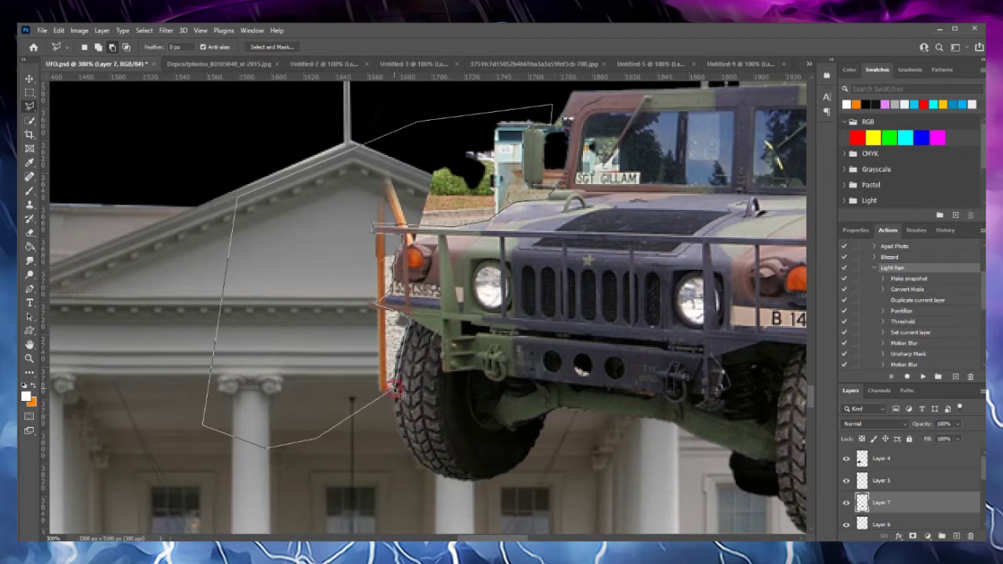
Lasso and erase the leftover background beside the Humvee, keeping the windshield intact
{"action": "key", "text": "e"}
{"action": "left_click_drag", "start_coordinate": [540, 137], "coordinate": [337, 336]}
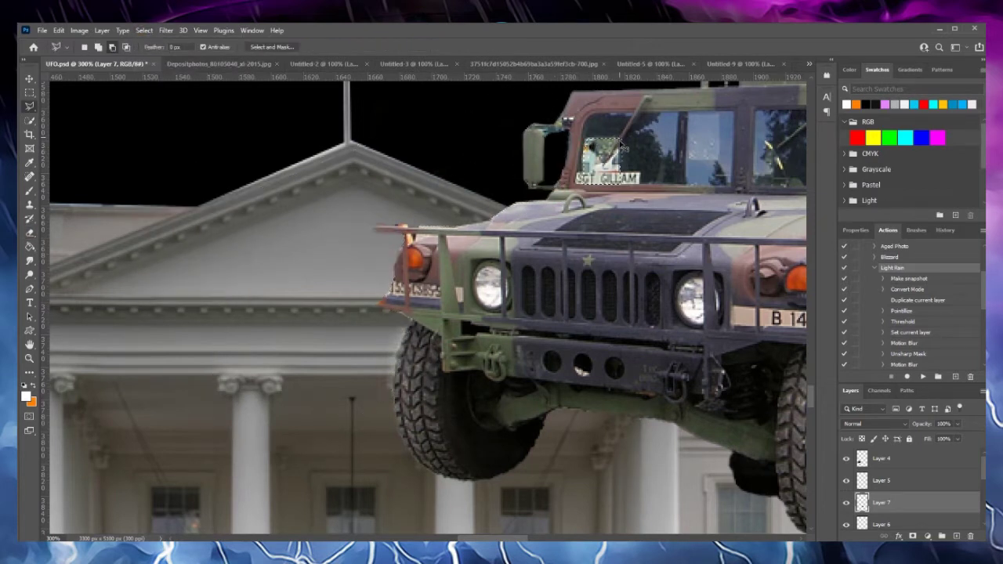
{"action": "key", "text": "e"}
{"action": "left_click_drag", "start_coordinate": [631, 145], "coordinate": [597, 162]}
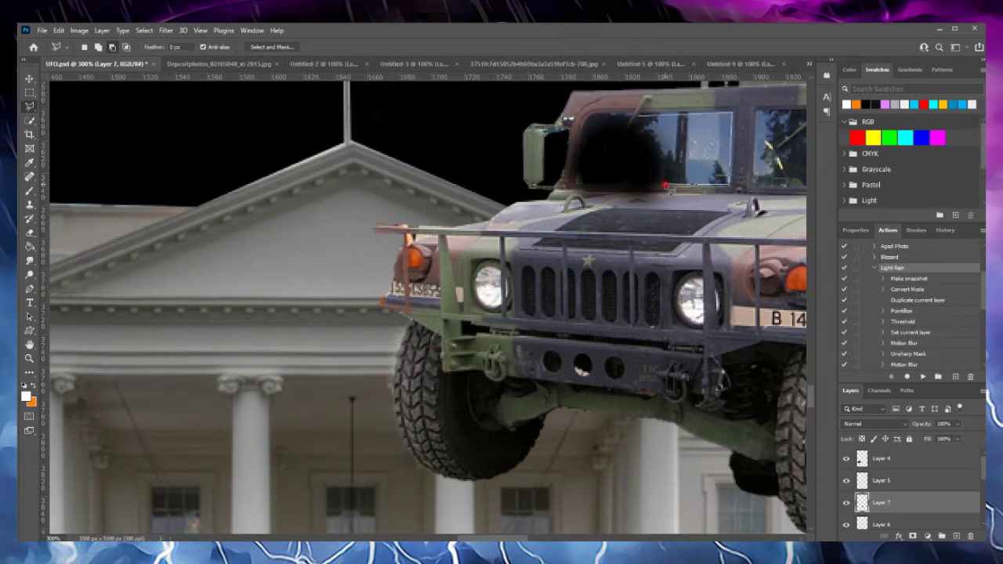
{"action": "key", "text": "e"}
{"action": "key", "text": "ctrl+z"}
{"action": "key", "text": "ctrl+shift+z"}
{"action": "key", "text": "ctrl+z"}
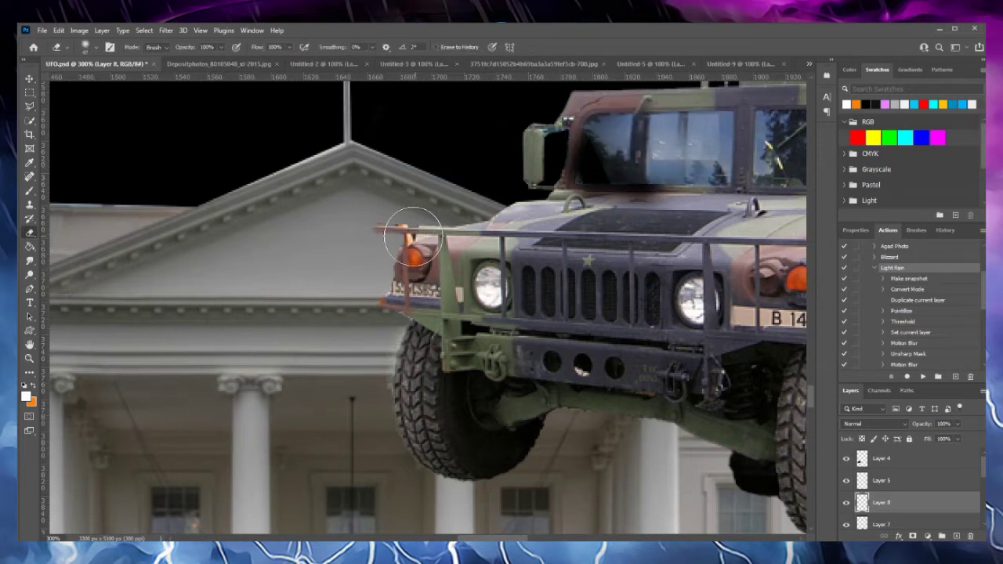
{"action": "key", "text": "ctrl+1"}
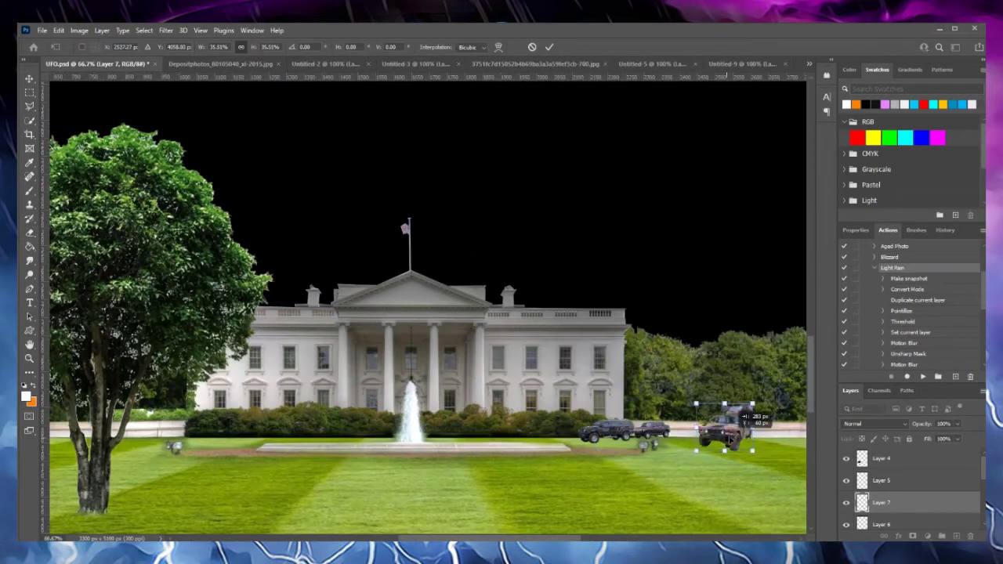
Enlarge the Humvee on the right of the lawn and resize the black SUVs
{"action": "left_click_drag", "start_coordinate": [728, 441], "coordinate": [754, 447]}
{"action": "key", "text": "Return"}
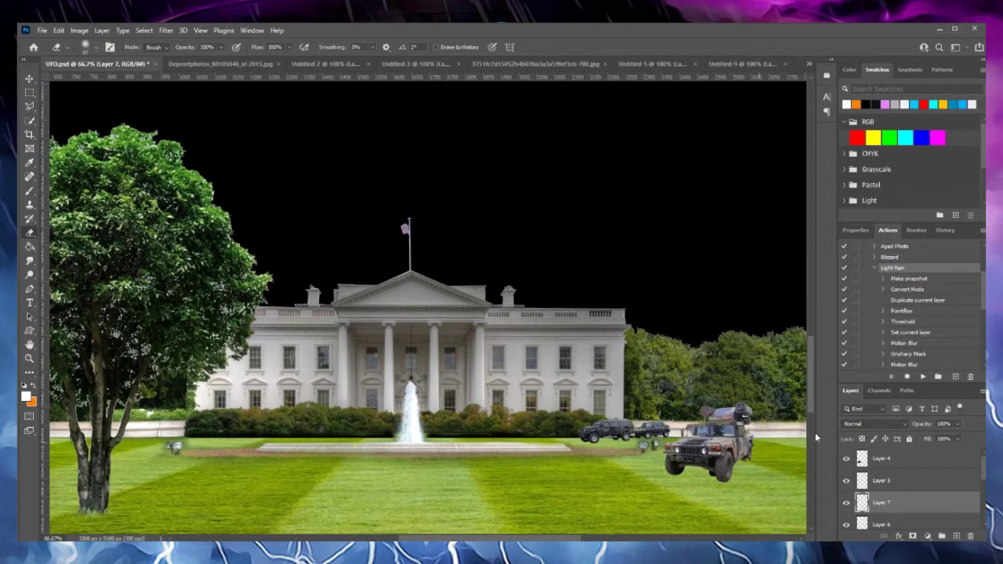
{"action": "left_click", "coordinate": [882, 480]}
{"action": "key", "text": "ctrl+t"}
{"action": "key", "text": "Return"}
{"action": "key", "text": "e"}
{"action": "key", "text": "ctrl+minus"}
{"action": "key", "text": "ctrl+minus"}
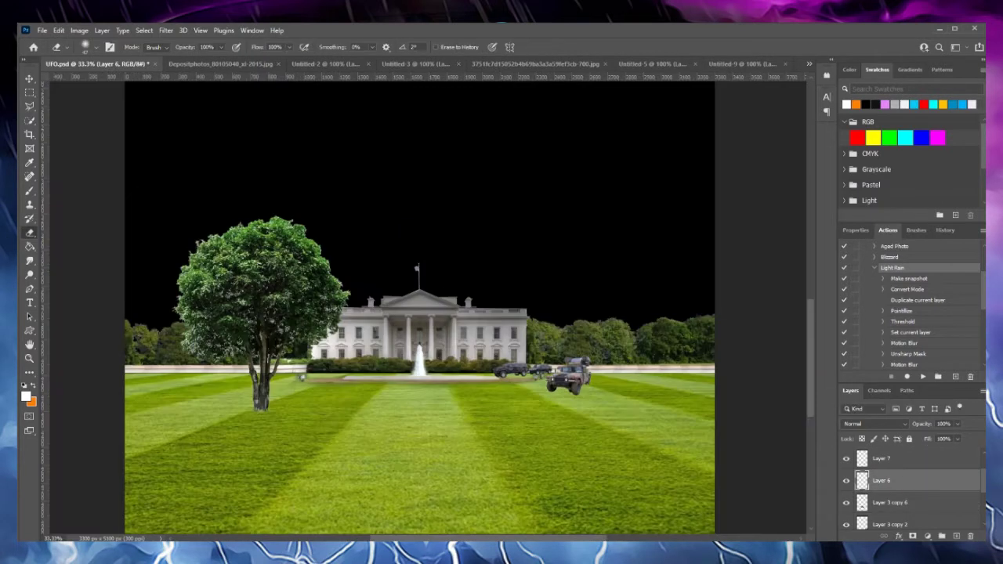
Duplicate the black SUVs and move the copy left beside the big tree
{"action": "key", "text": "ctrl+j"}
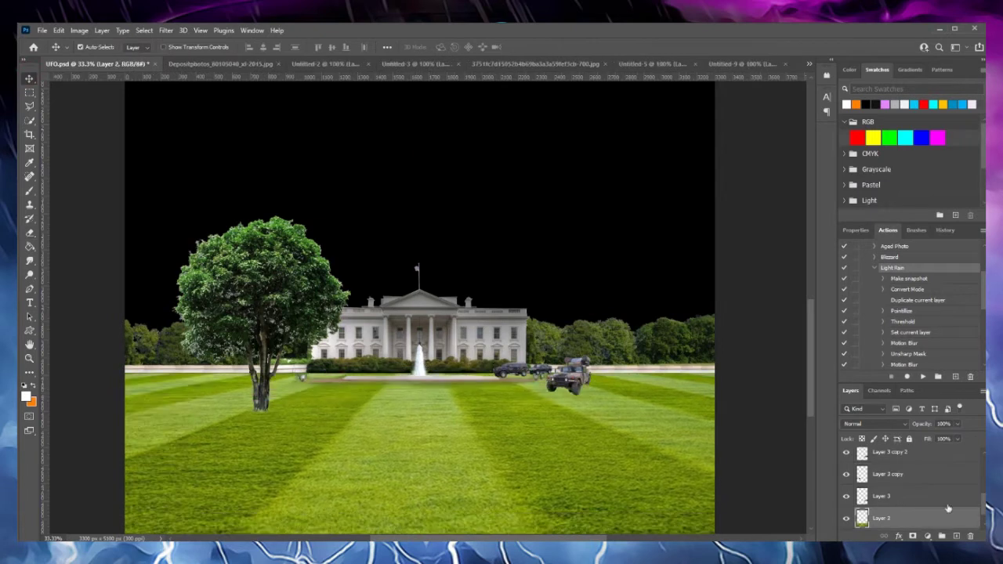
{"action": "key", "text": "ctrl+t"}
{"action": "left_click_drag", "start_coordinate": [522, 370], "coordinate": [322, 375]}
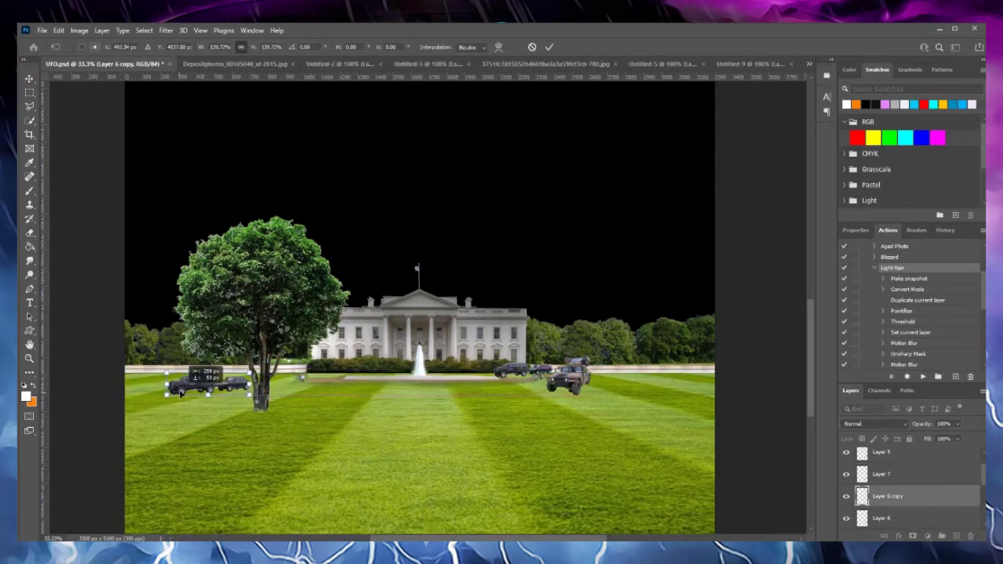
Paste the second Humvee into the scene and shrink it onto the middle of the lawn
{"action": "left_click", "coordinate": [653, 63]}
{"action": "left_click", "coordinate": [406, 63]}
{"action": "key", "text": "ctrl+c"}
{"action": "key", "text": "ctrl+w"}
{"action": "left_click", "coordinate": [491, 224]}
{"action": "key", "text": "ctrl+v"}
{"action": "key", "text": "ctrl+t"}
{"action": "left_click_drag", "start_coordinate": [448, 372], "coordinate": [459, 390]}
{"action": "key", "text": "Return"}
Paste the tree image, Magic Wand-delete its white background, and place it at the left edge
{"action": "left_click", "coordinate": [772, 64]}
{"action": "key", "text": "ctrl+a"}
{"action": "key", "text": "ctrl+c"}
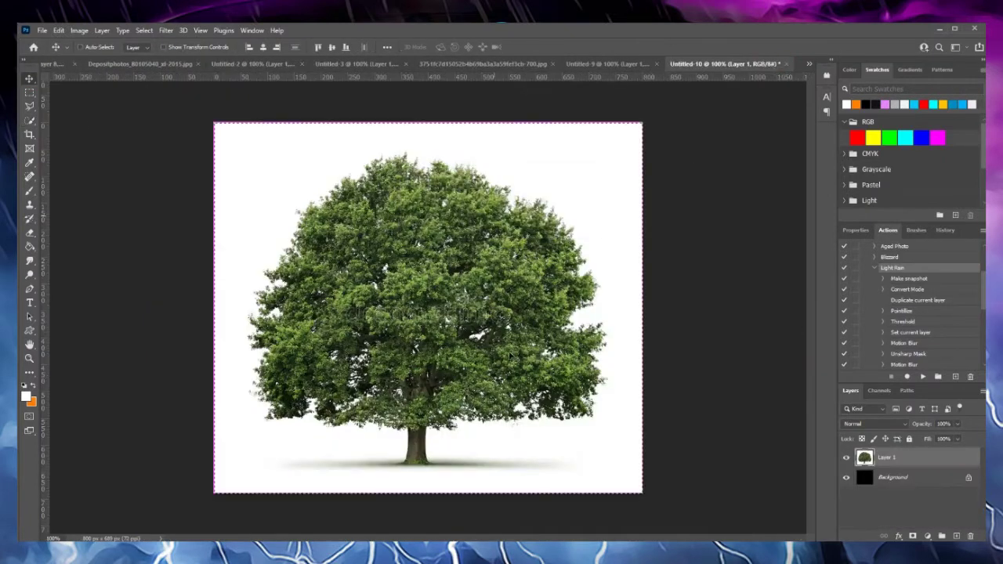
{"action": "left_click", "coordinate": [809, 63]}
{"action": "key", "text": "ctrl+v"}
{"action": "right_click", "coordinate": [30, 121]}
{"action": "left_click", "coordinate": [80, 141]}
{"action": "left_click", "coordinate": [360, 258]}
{"action": "key", "text": "Delete"}
{"action": "left_click_drag", "start_coordinate": [420, 305], "coordinate": [177, 333]}
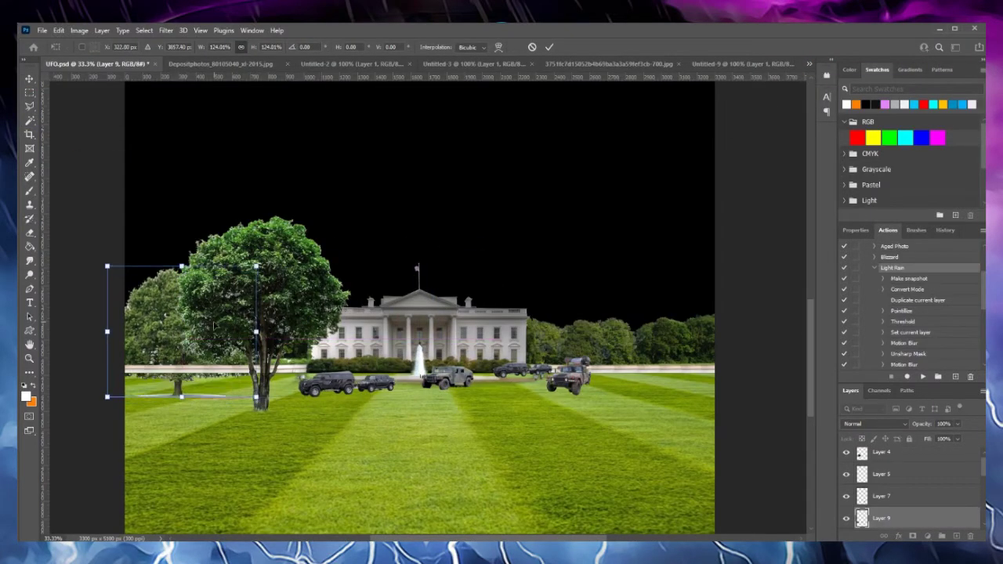
{"action": "left_click_drag", "start_coordinate": [882, 519], "coordinate": [886, 479]}
{"action": "left_click", "coordinate": [30, 233]}
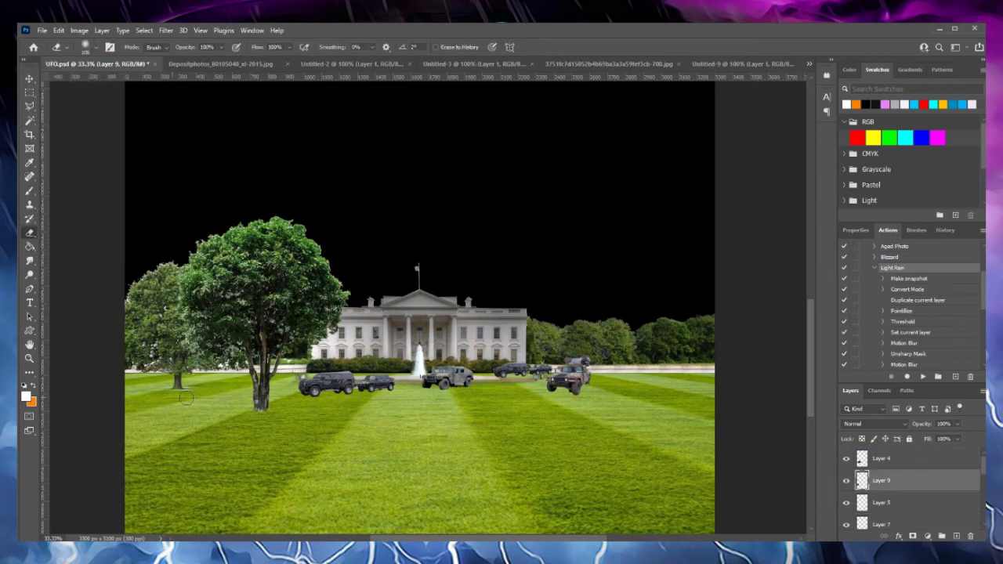
Brighten the lawn with a Brightness/Contrast adjustment
{"action": "key", "text": "alt+i"}
{"action": "key", "text": "j"}
{"action": "key", "text": "c"}
{"action": "left_click", "coordinate": [739, 139]}
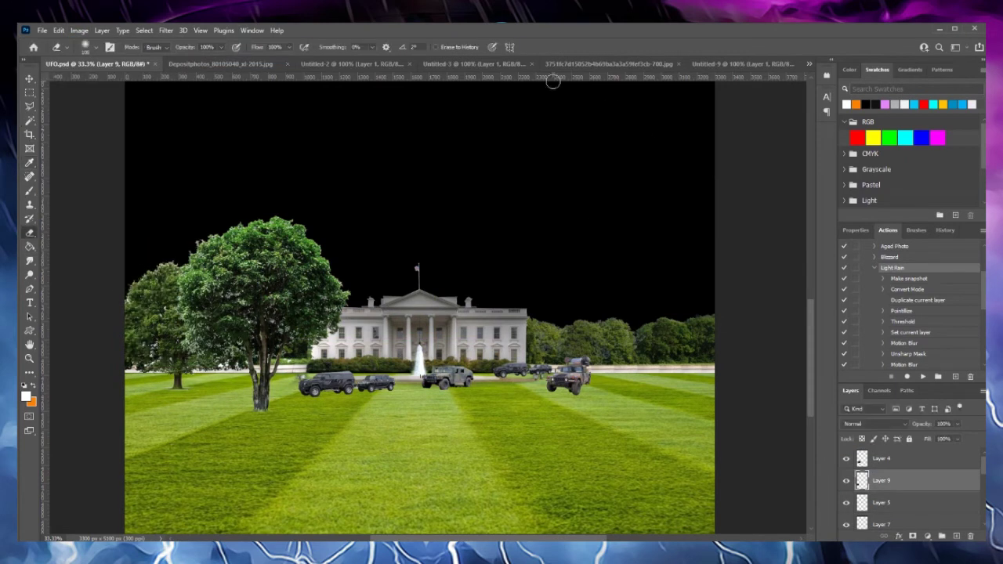
Duplicate the trees and move the copies, including the big tree, to the right side
{"action": "right_click", "coordinate": [890, 481]}
{"action": "left_click", "coordinate": [896, 67]}
{"action": "key", "text": "v"}
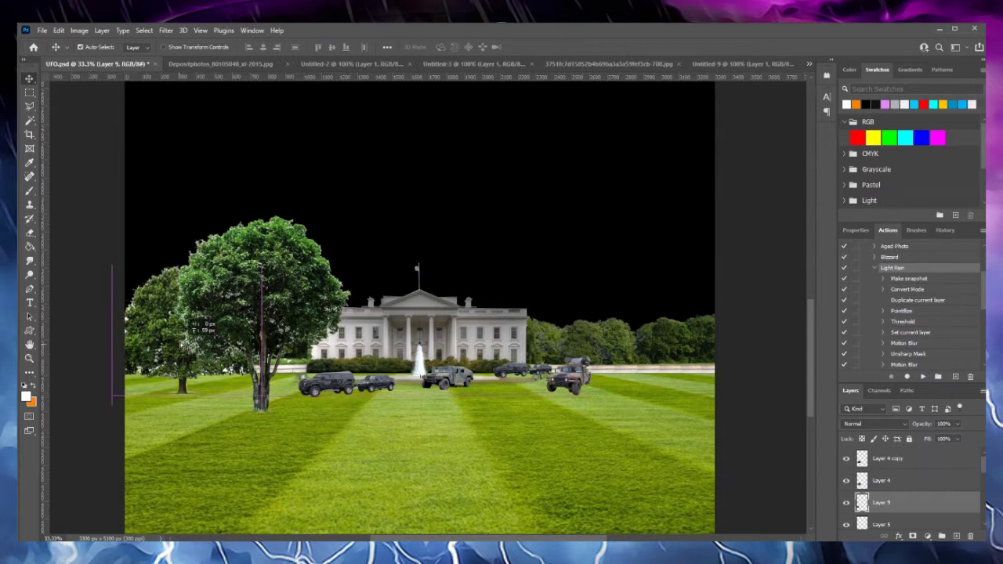
{"action": "left_click_drag", "start_coordinate": [157, 313], "coordinate": [672, 329]}
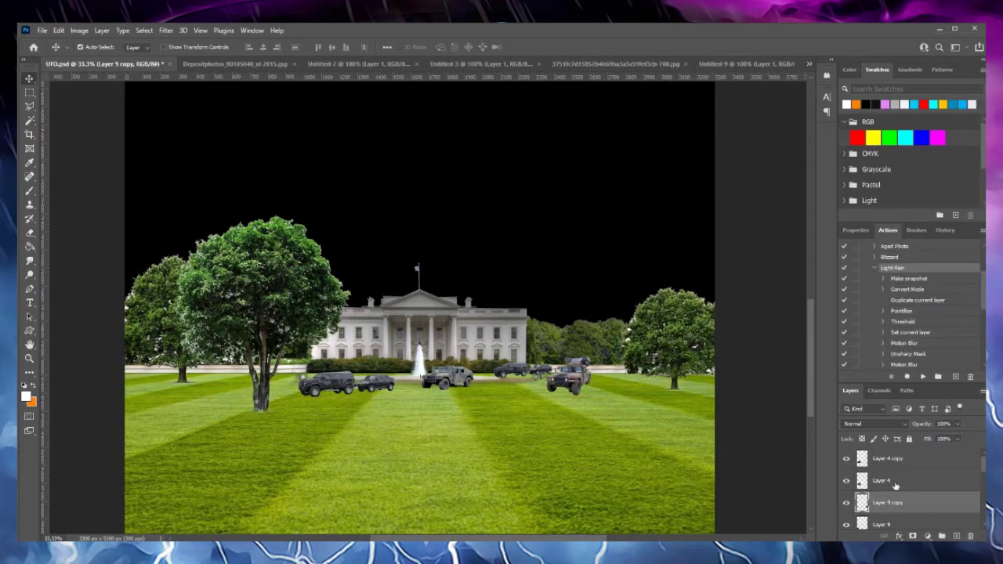
{"action": "left_click", "coordinate": [833, 482]}
{"action": "left_click_drag", "start_coordinate": [258, 314], "coordinate": [759, 277]}
{"action": "key", "text": "ctrl+minus"}
{"action": "key", "text": "ctrl+minus"}
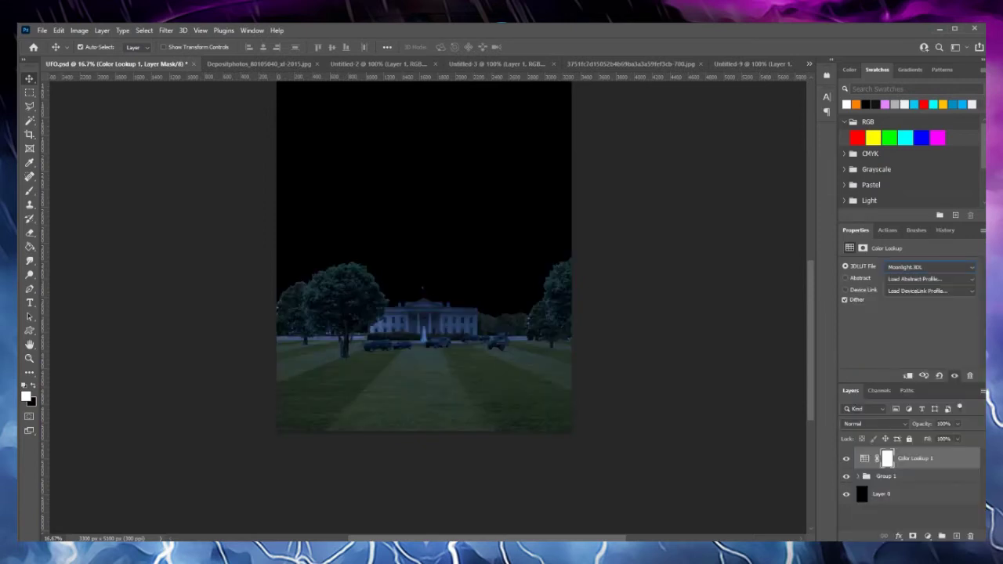
Switch through the source image tabs to the tree image document
{"action": "left_click", "coordinate": [443, 63]}
{"action": "left_click", "coordinate": [729, 63]}
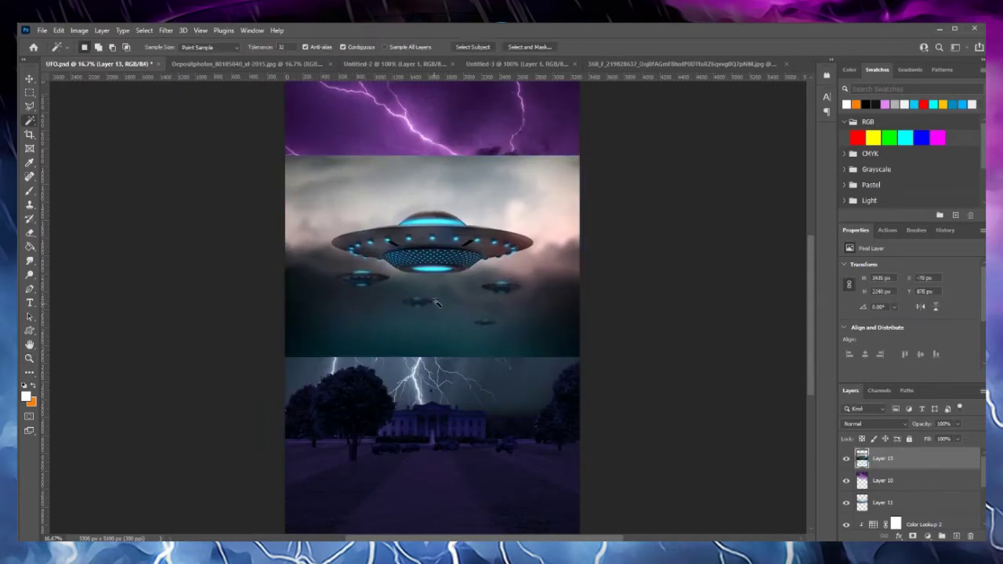
Duplicate the UFO layer, erase its upper and lower clouds, shift it up-right, and delete the hidden copy
{"action": "left_click", "coordinate": [596, 165]}
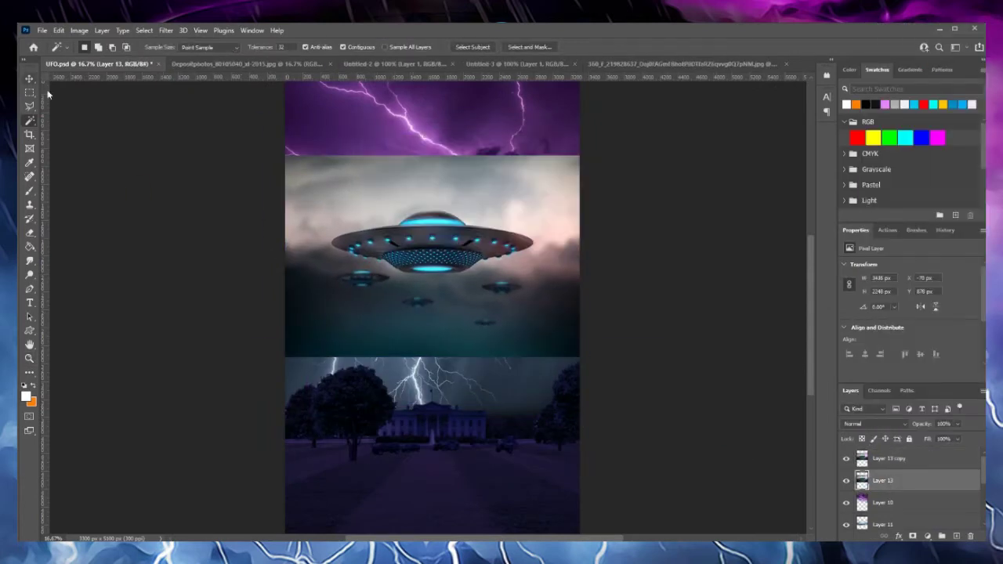
{"action": "mouse_move", "coordinate": [343, 342]}
{"action": "left_mouse_down"}
{"action": "mouse_move", "coordinate": [541, 196]}
{"action": "mouse_move", "coordinate": [243, 204]}
{"action": "mouse_move", "coordinate": [410, 177]}
{"action": "left_mouse_up"}
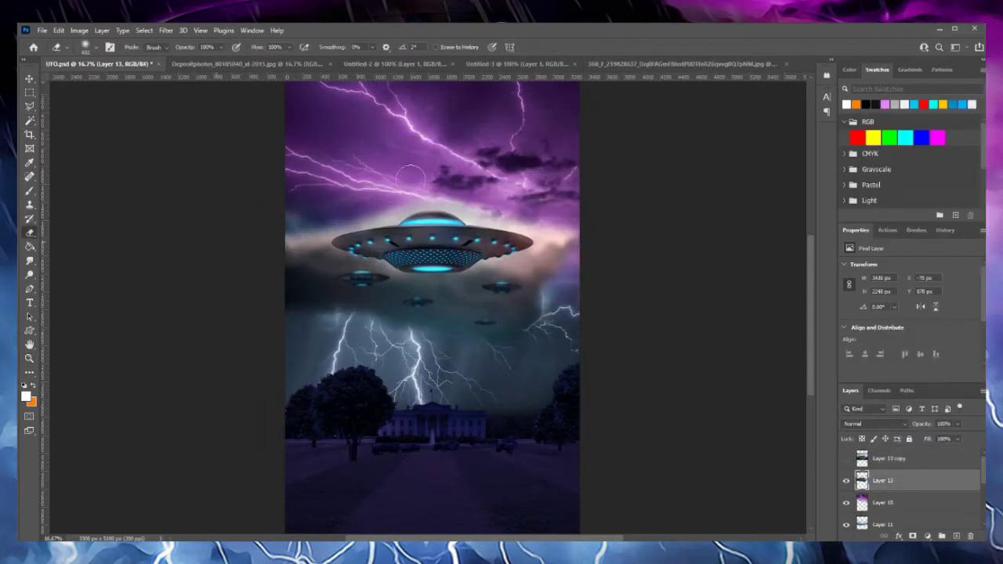
{"action": "left_click_drag", "start_coordinate": [424, 251], "coordinate": [450, 227]}
{"action": "key", "text": "e"}
{"action": "left_click", "coordinate": [29, 79]}
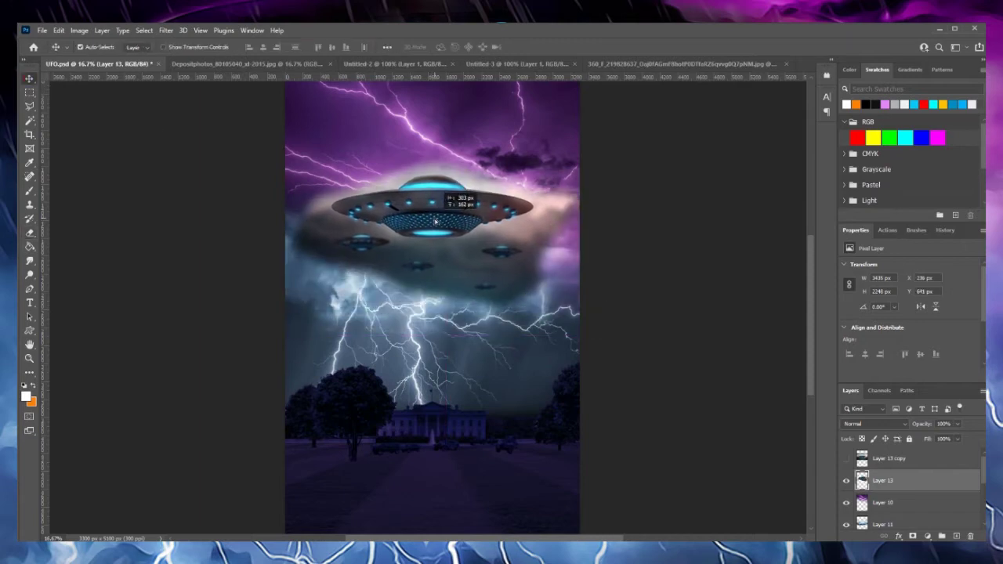
{"action": "key", "text": "Delete"}
Set the UFO layer to Screen blending, duplicate it as Normal, and erase dark cloud around it
{"action": "left_click", "coordinate": [874, 424]}
{"action": "left_click", "coordinate": [856, 382]}
{"action": "key", "text": "ctrl+j"}
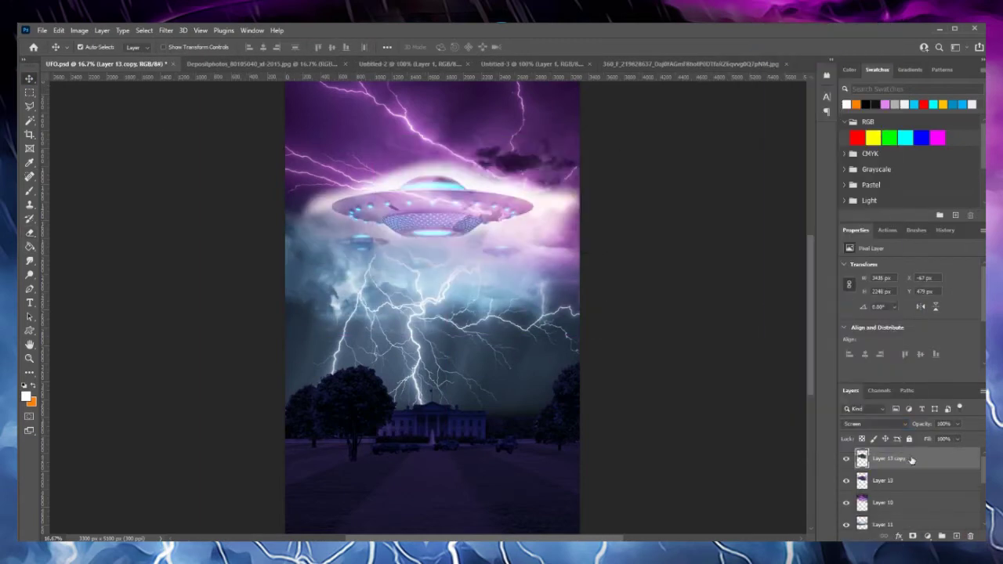
{"action": "key", "text": "shift+alt+n"}
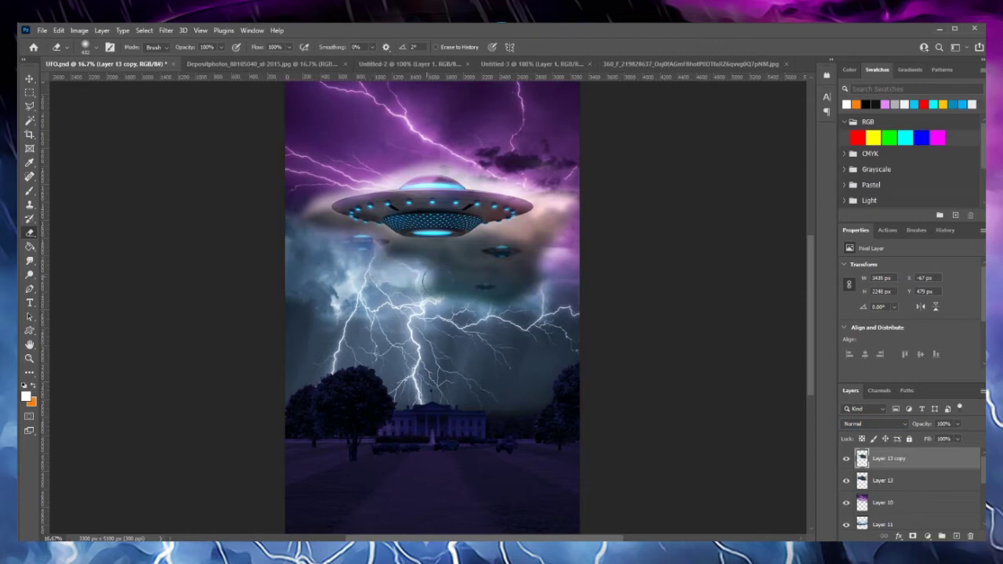
{"action": "left_click_drag", "start_coordinate": [424, 279], "coordinate": [428, 283]}
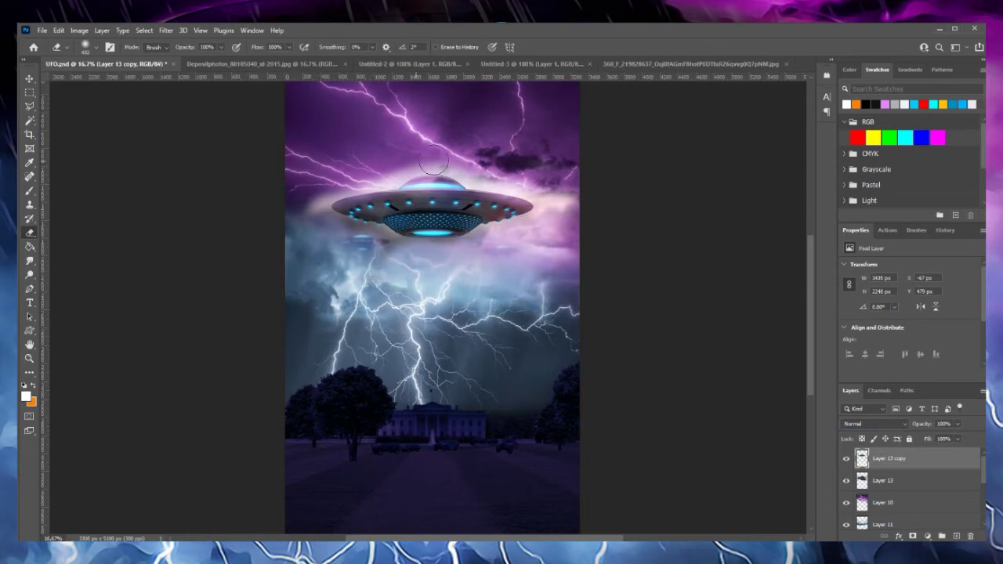
Set the eraser to size 180, then add a new layer and stamp a dark cloud on it
{"action": "left_click", "coordinate": [906, 477]}
{"action": "left_click", "coordinate": [88, 47]}
{"action": "left_click_drag", "start_coordinate": [118, 66], "coordinate": [74, 67]}
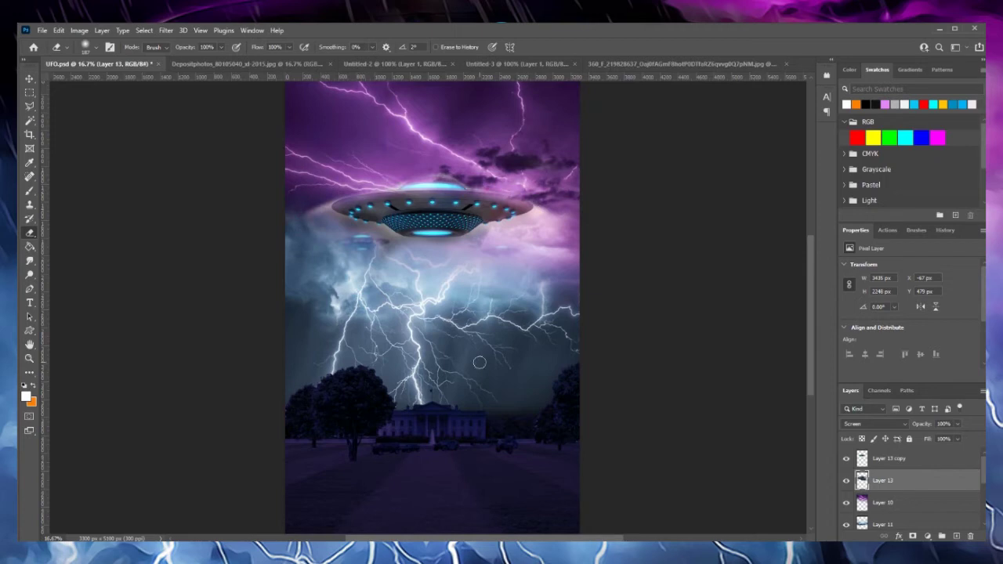
{"action": "left_click", "coordinate": [957, 534]}
{"action": "left_click", "coordinate": [875, 103]}
Stamp a black cloud, move it up and right over the UFO, and blend it in Soft Light
{"action": "key", "text": "b"}
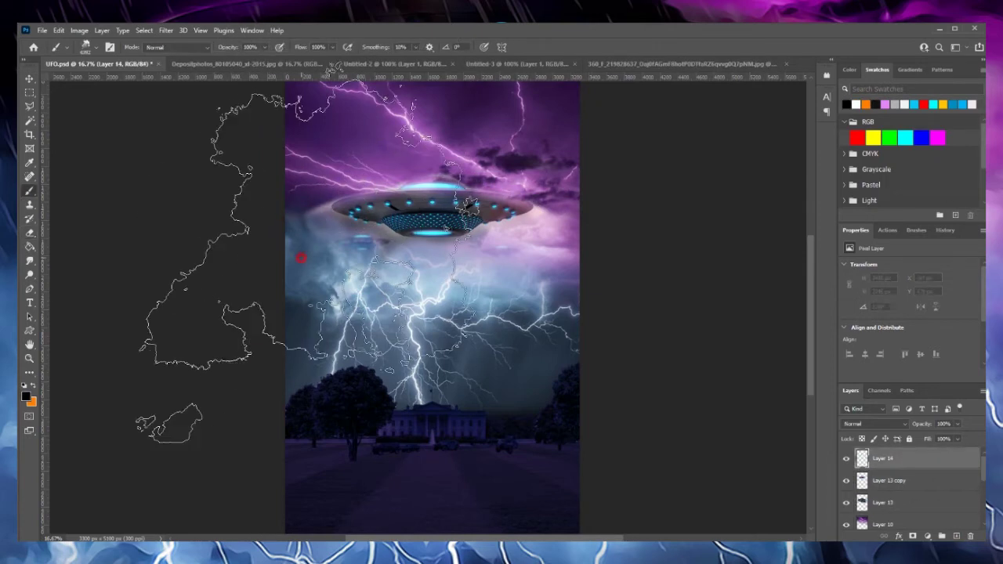
{"action": "left_click", "coordinate": [427, 235]}
{"action": "key", "text": "ctrl+t"}
{"action": "mouse_move", "coordinate": [454, 186]}
{"action": "left_mouse_down"}
{"action": "mouse_move", "coordinate": [596, 138]}
{"action": "mouse_move", "coordinate": [722, 197]}
{"action": "left_mouse_up"}
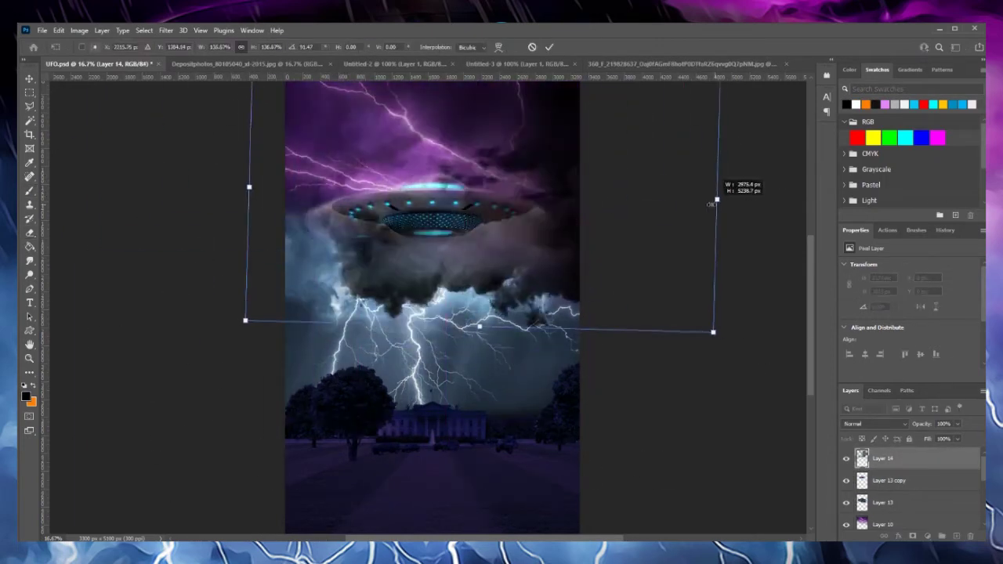
{"action": "key", "text": "ctrl+minus"}
{"action": "key", "text": "Return"}
{"action": "left_click", "coordinate": [872, 424]}
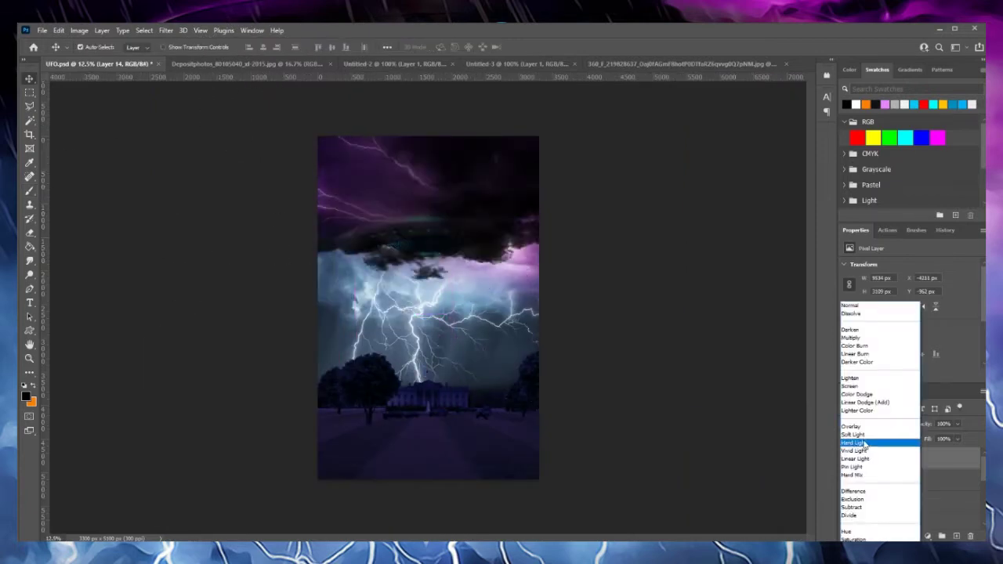
{"action": "left_click", "coordinate": [862, 443]}
Duplicate the dark cloud layer, shift the copy down-left, and switch to the jets document
{"action": "key", "text": "e"}
{"action": "key", "text": "v"}
{"action": "key", "text": "ctrl+j"}
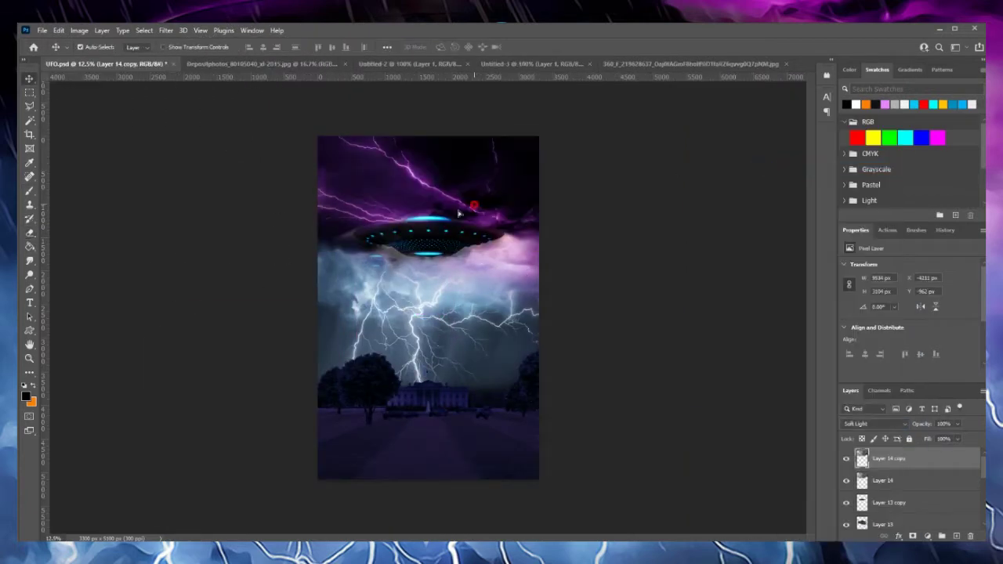
{"action": "left_click_drag", "start_coordinate": [428, 262], "coordinate": [378, 300]}
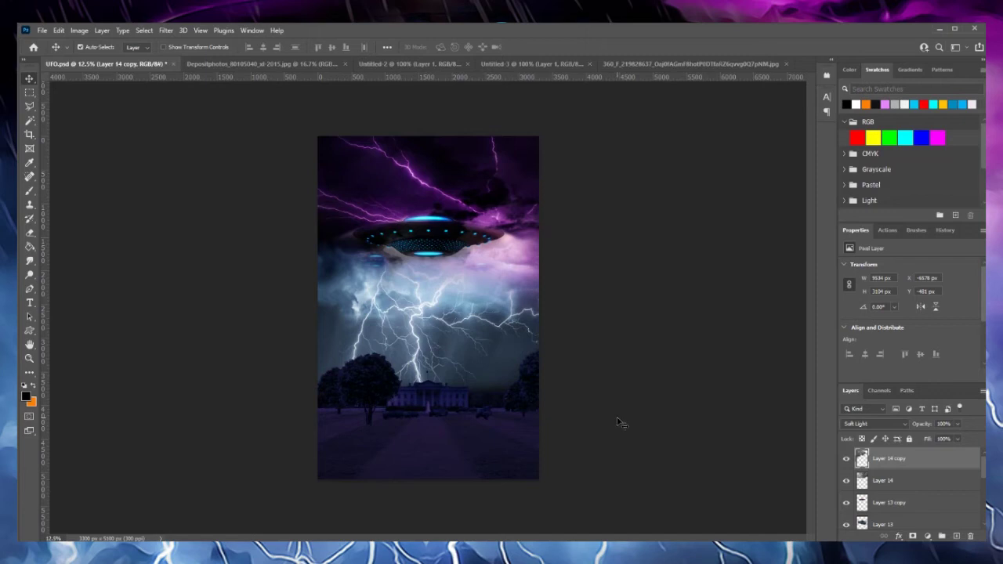
{"action": "left_click", "coordinate": [345, 63]}
{"action": "left_click", "coordinate": [250, 62]}
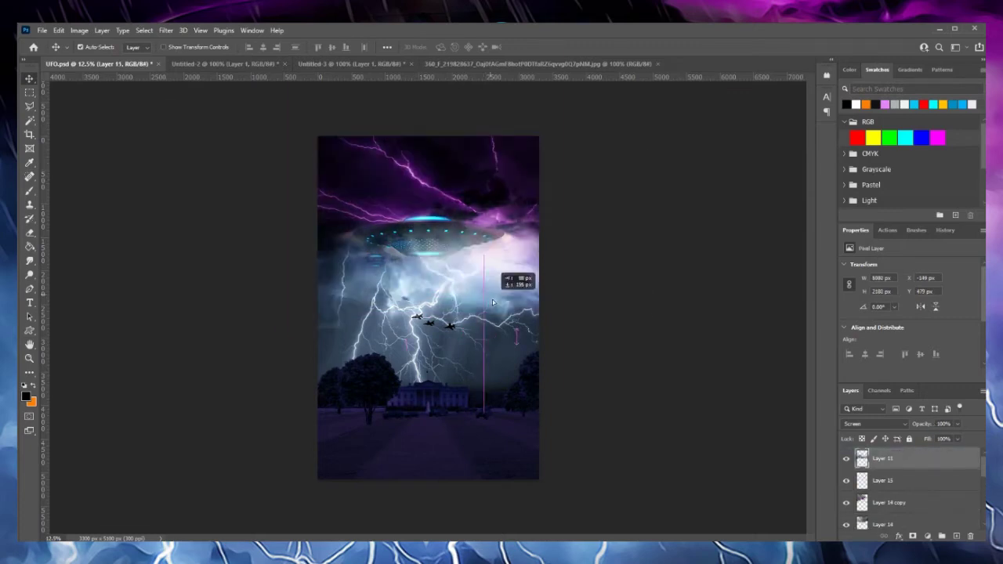
Move the lightning layer one level down the stack and drag it lower on the canvas
{"action": "key", "text": "ctrl+bracketleft"}
{"action": "key", "text": "ctrl+bracketleft"}
{"action": "key", "text": "ctrl+bracketleft"}
{"action": "left_click_drag", "start_coordinate": [575, 320], "coordinate": [378, 312]}
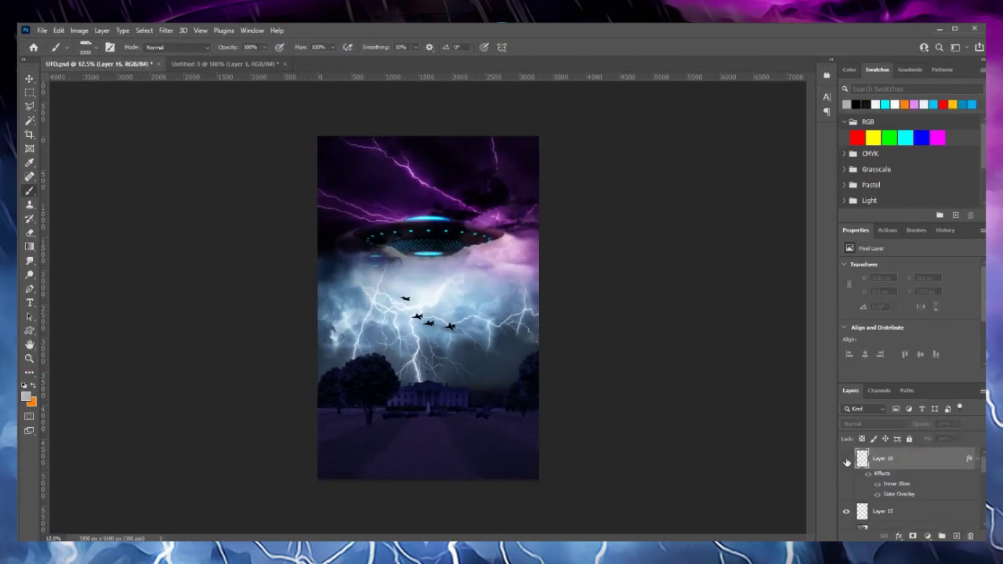
{"action": "scroll", "coordinate": [875, 476], "scroll_direction": "down", "scroll_amount": 5}
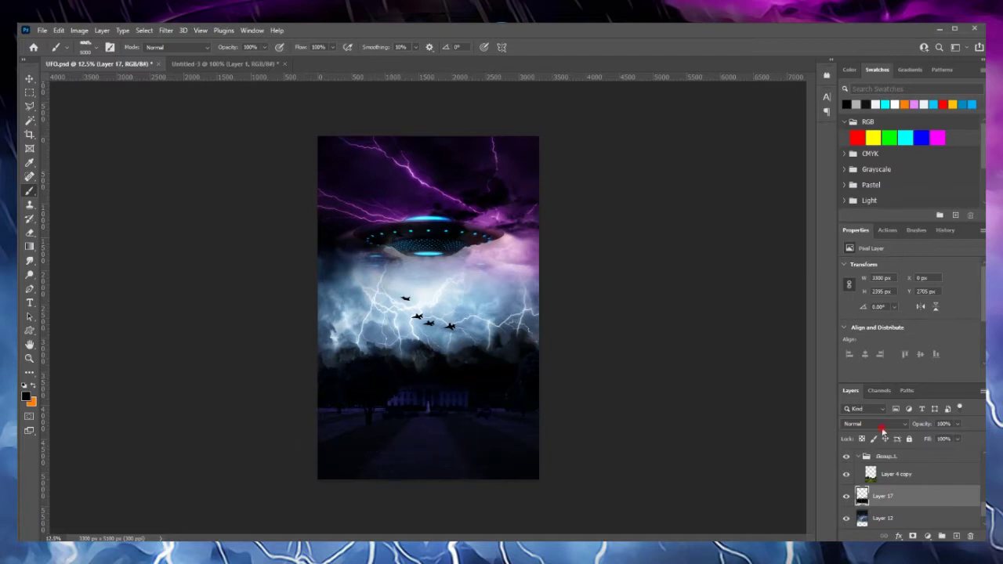
Blend Layer 17 in Soft Light and the stars Layer 18 in Pin Light
{"action": "left_click", "coordinate": [881, 428]}
{"action": "left_click", "coordinate": [871, 410]}
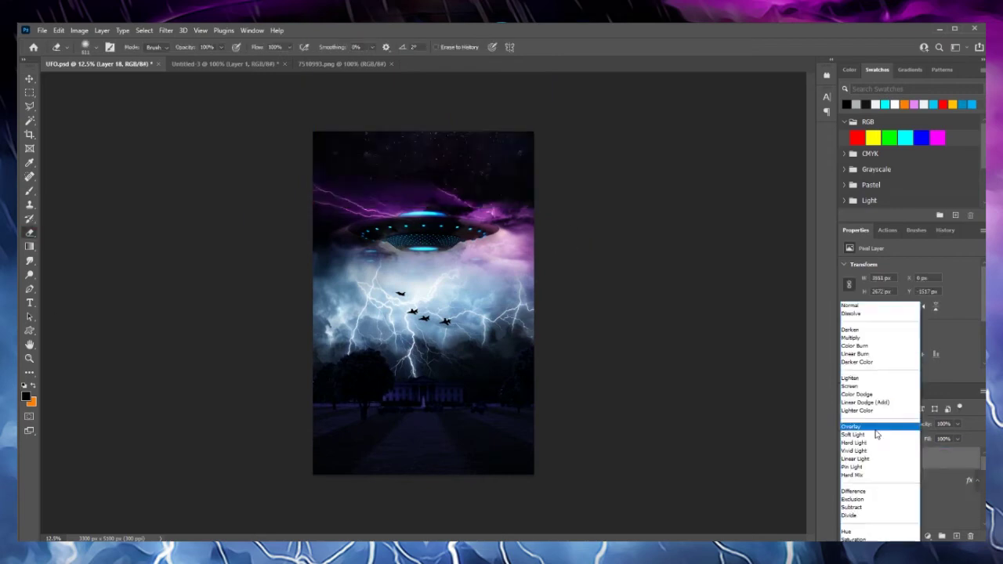
{"action": "left_click", "coordinate": [856, 468]}
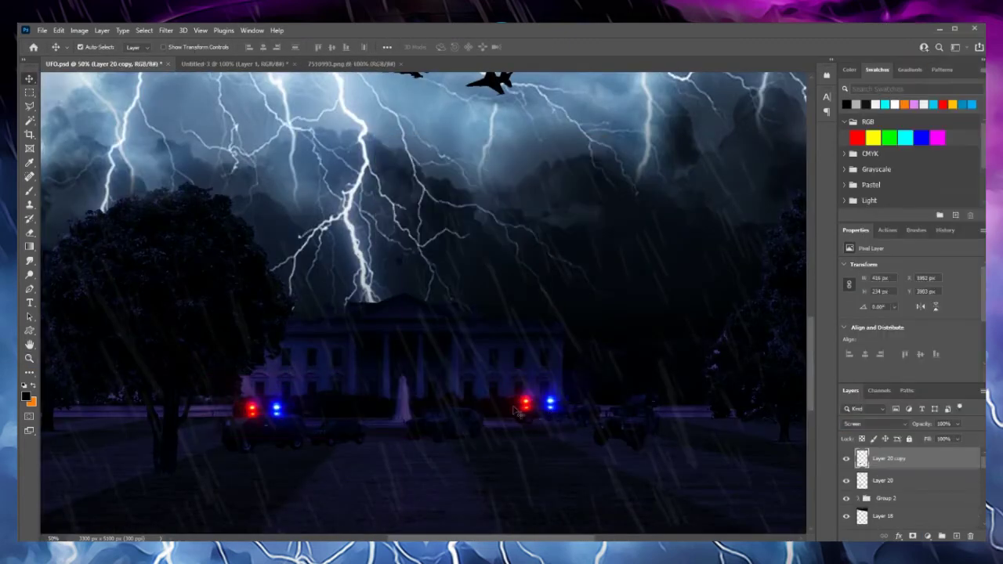
Confirm the placement of the duplicated police light along the White House lawn
{"action": "key", "text": "Return"}
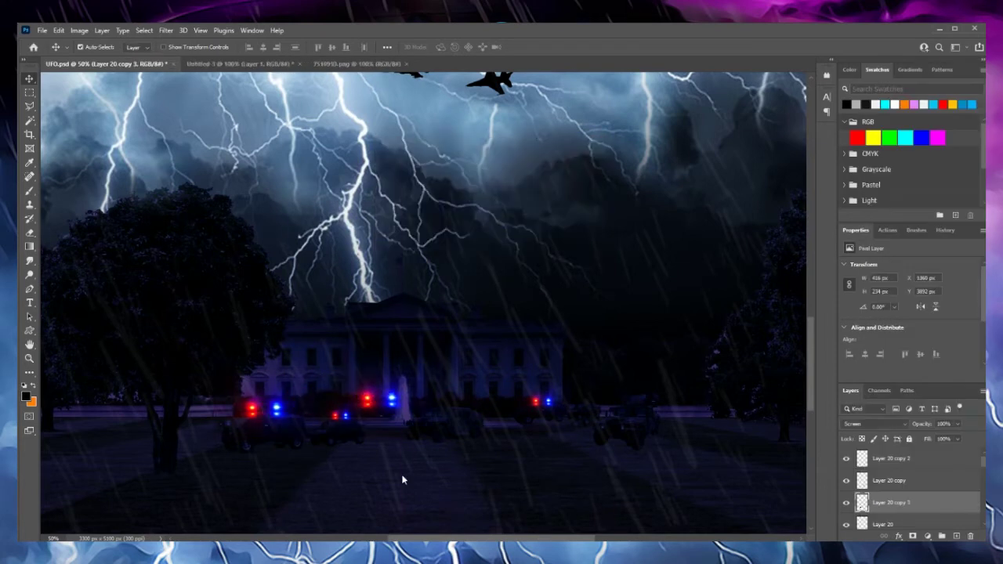
{"action": "scroll", "coordinate": [608, 472], "scroll_direction": "down", "scroll_amount": 2}
{"action": "scroll", "coordinate": [933, 515], "scroll_direction": "down", "scroll_amount": 3}
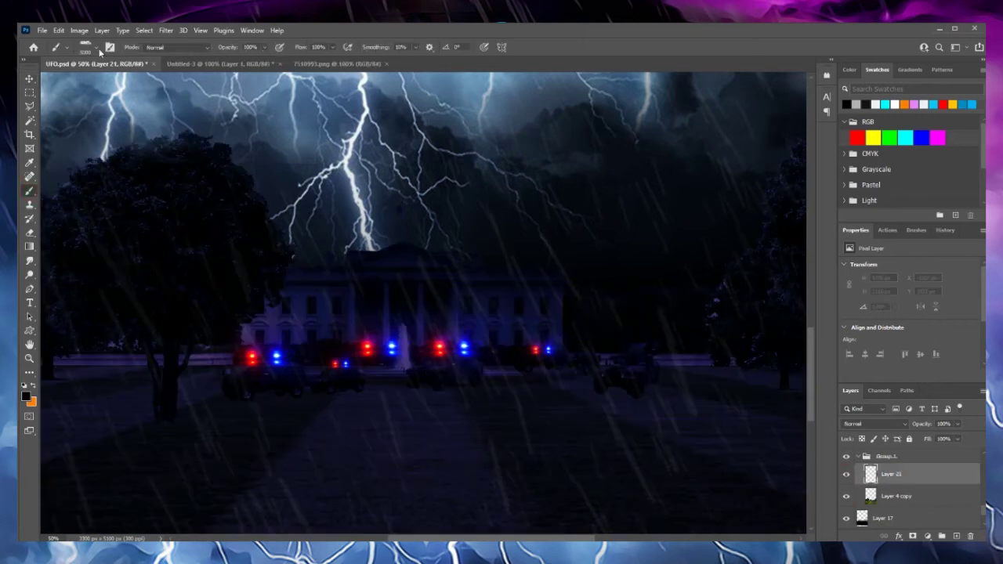
Paint dark shading across the White House lawn on Layer 21 and blend it in Soft Light
{"action": "left_click", "coordinate": [98, 48]}
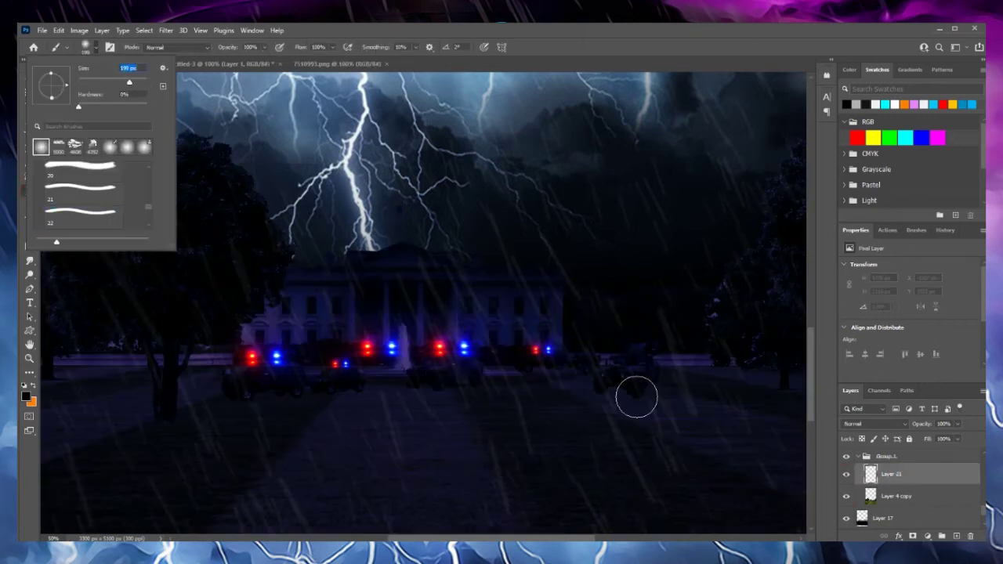
{"action": "left_click_drag", "start_coordinate": [637, 397], "coordinate": [355, 396]}
{"action": "left_click", "coordinate": [877, 423]}
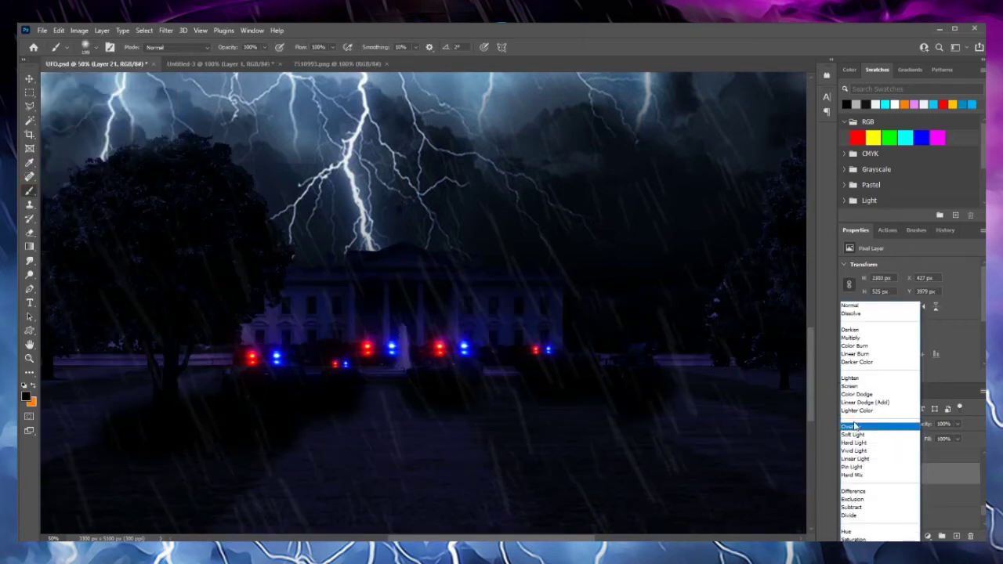
{"action": "left_click", "coordinate": [863, 435]}
{"action": "key", "text": "b"}
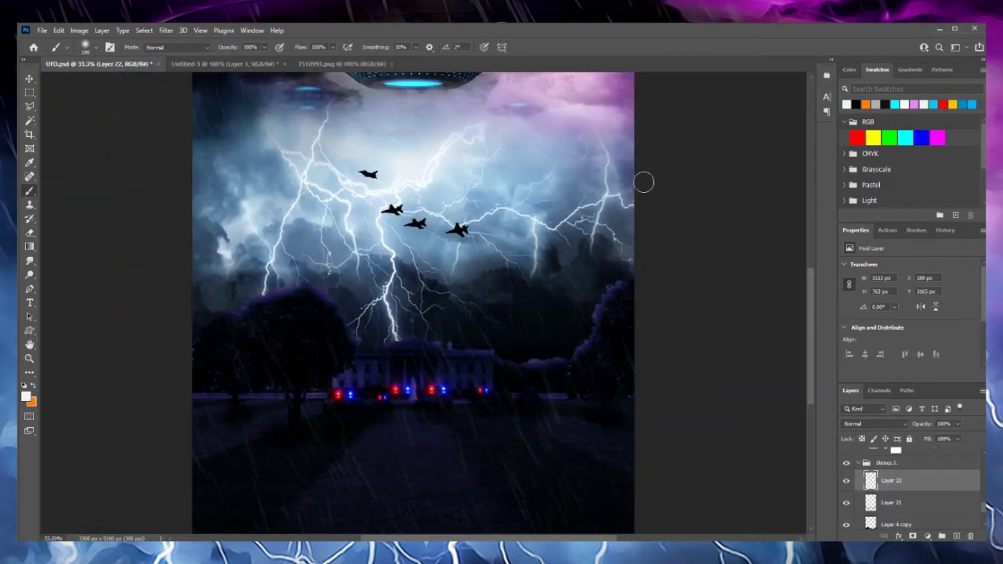
Blend the Layer 22 rim light in Linear Dodge (Add), adjust its Levels, and Gaussian-blur it
{"action": "left_click", "coordinate": [870, 423]}
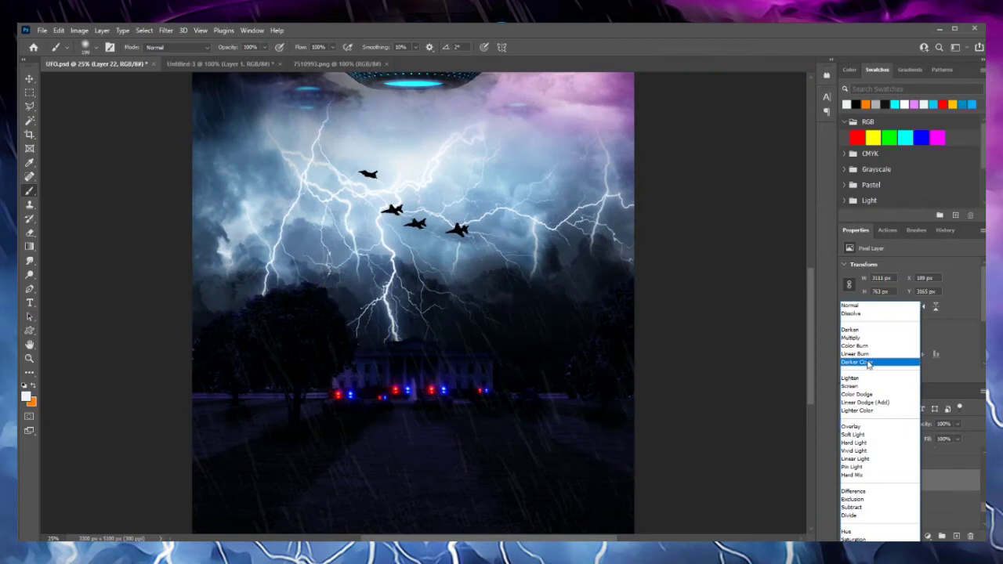
{"action": "left_click", "coordinate": [865, 402]}
{"action": "key", "text": "ctrl+l"}
{"action": "key", "text": "Return"}
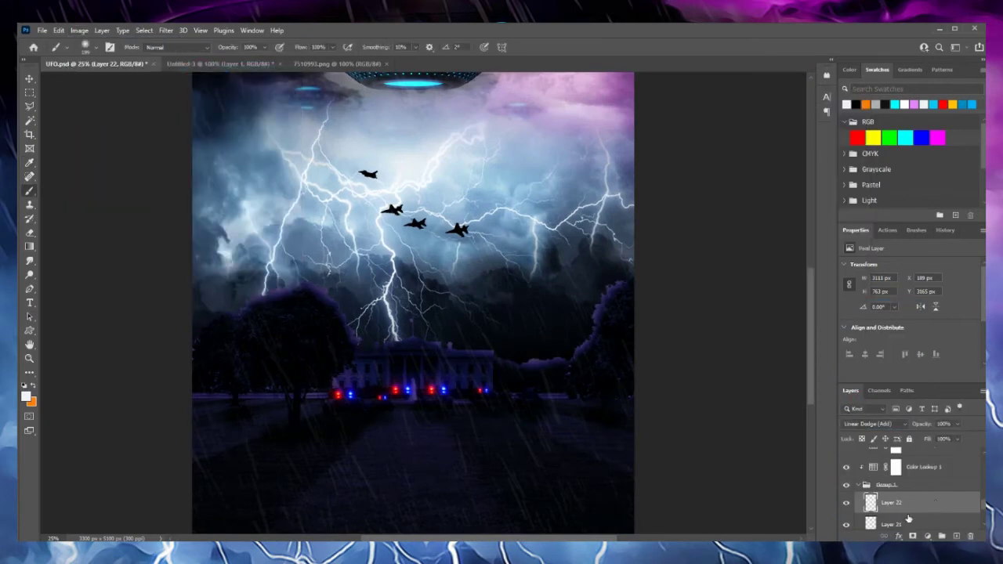
{"action": "left_click", "coordinate": [165, 30]}
{"action": "left_click", "coordinate": [345, 238]}
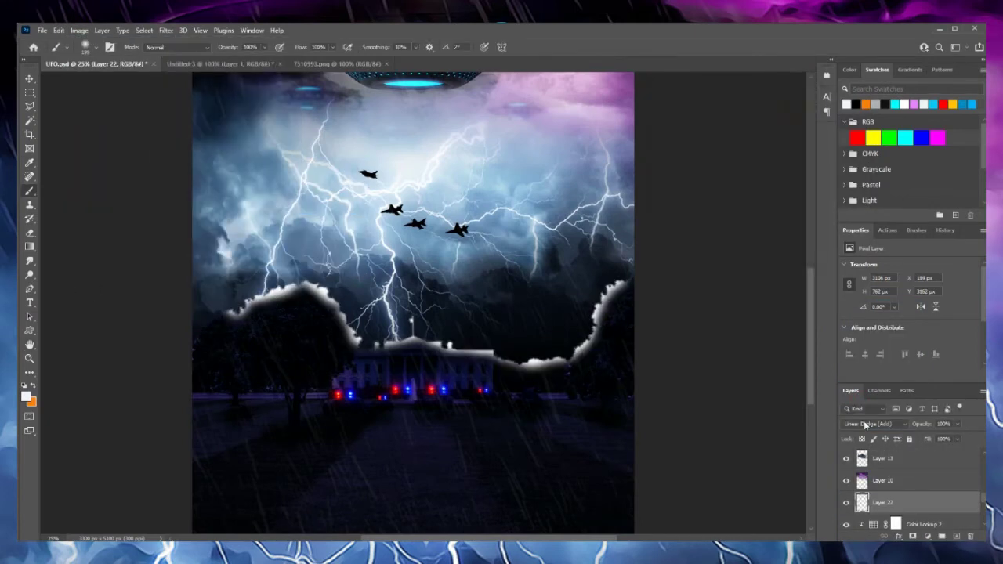
Set Layer 22 copy to Soft Light and copy the tree and building silhouette to a new layer
{"action": "left_click", "coordinate": [853, 434]}
{"action": "right_click", "coordinate": [890, 502]}
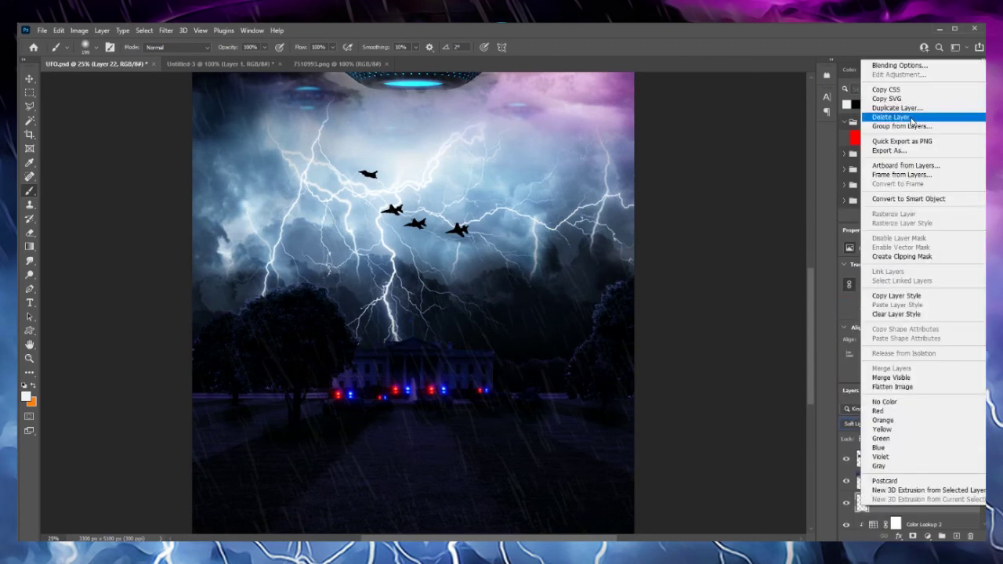
{"action": "key", "text": "Escape"}
{"action": "left_click", "coordinate": [883, 459]}
{"action": "left_click", "coordinate": [862, 480], "text": "ctrl"}
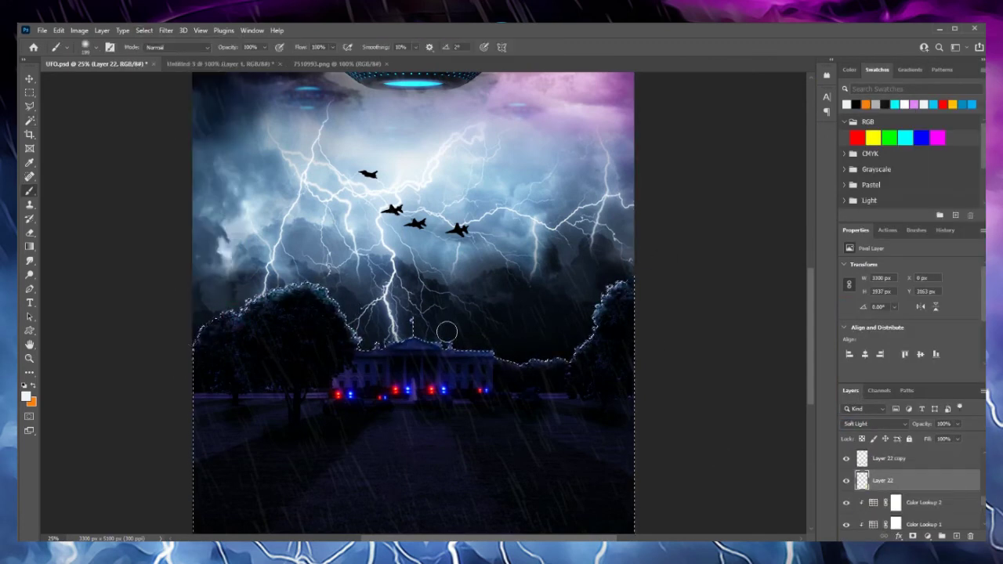
{"action": "key", "text": "ctrl+j"}
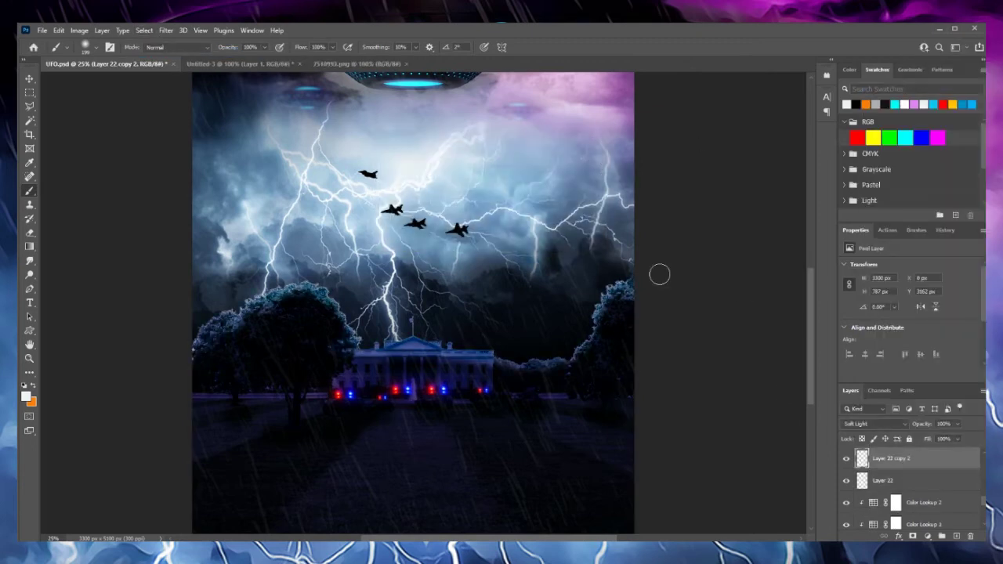
{"action": "key", "text": "ctrl+minus"}
{"action": "key", "text": "ctrl+minus"}
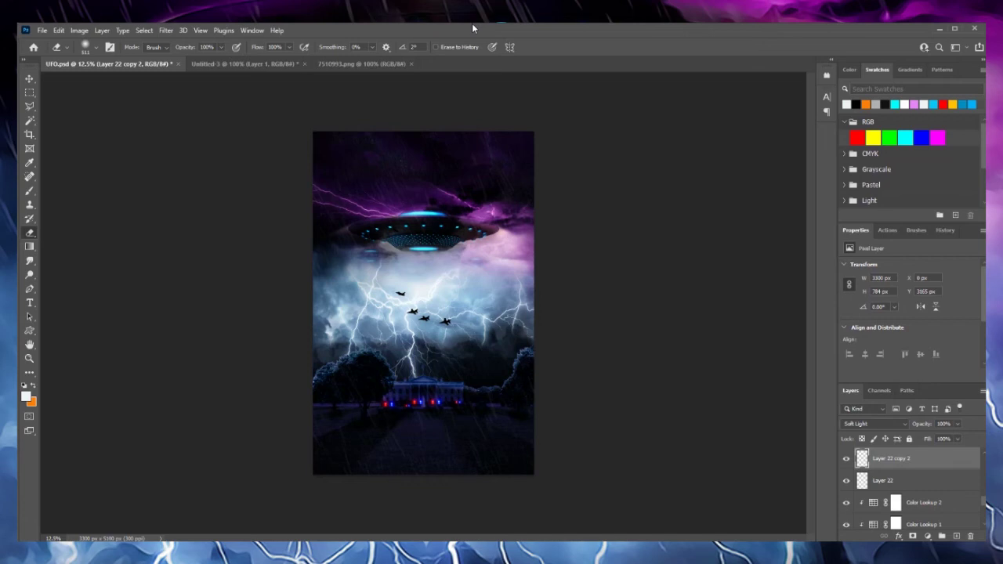